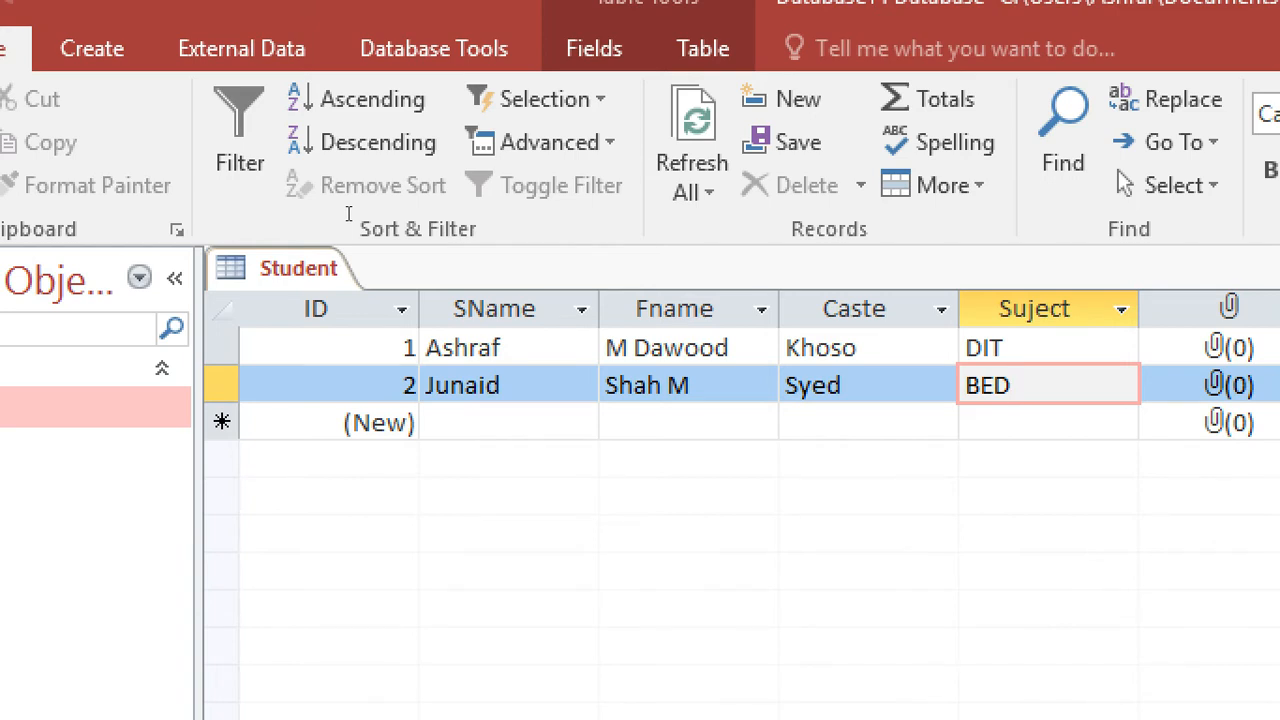
{"action": "left_click", "coordinate": [501, 347]}
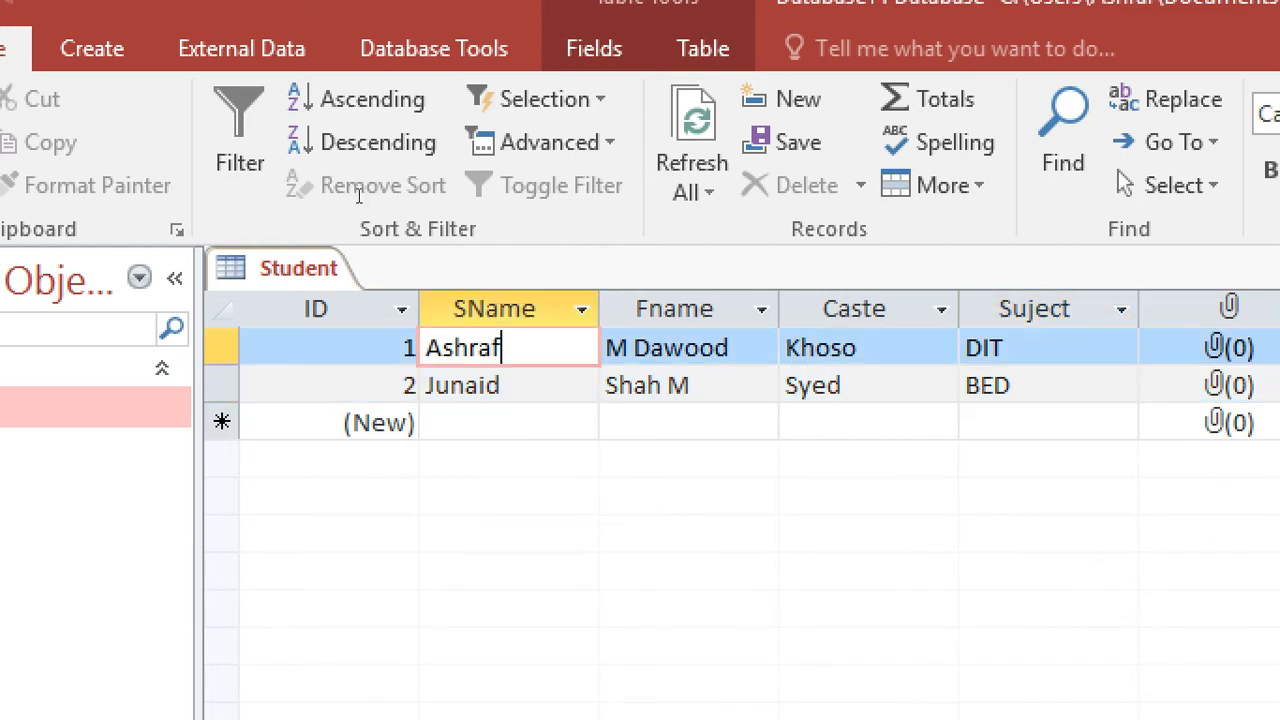
{"action": "key", "text": "Tab"}
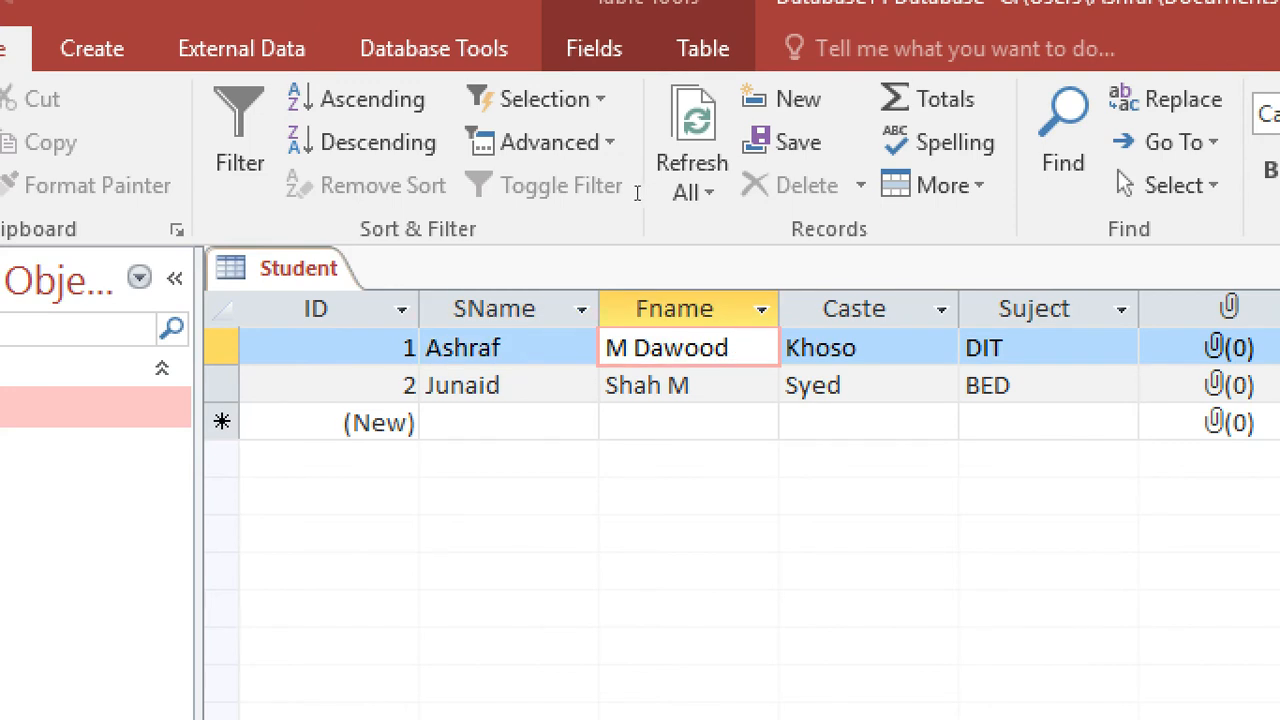
{"action": "key", "text": "Tab"}
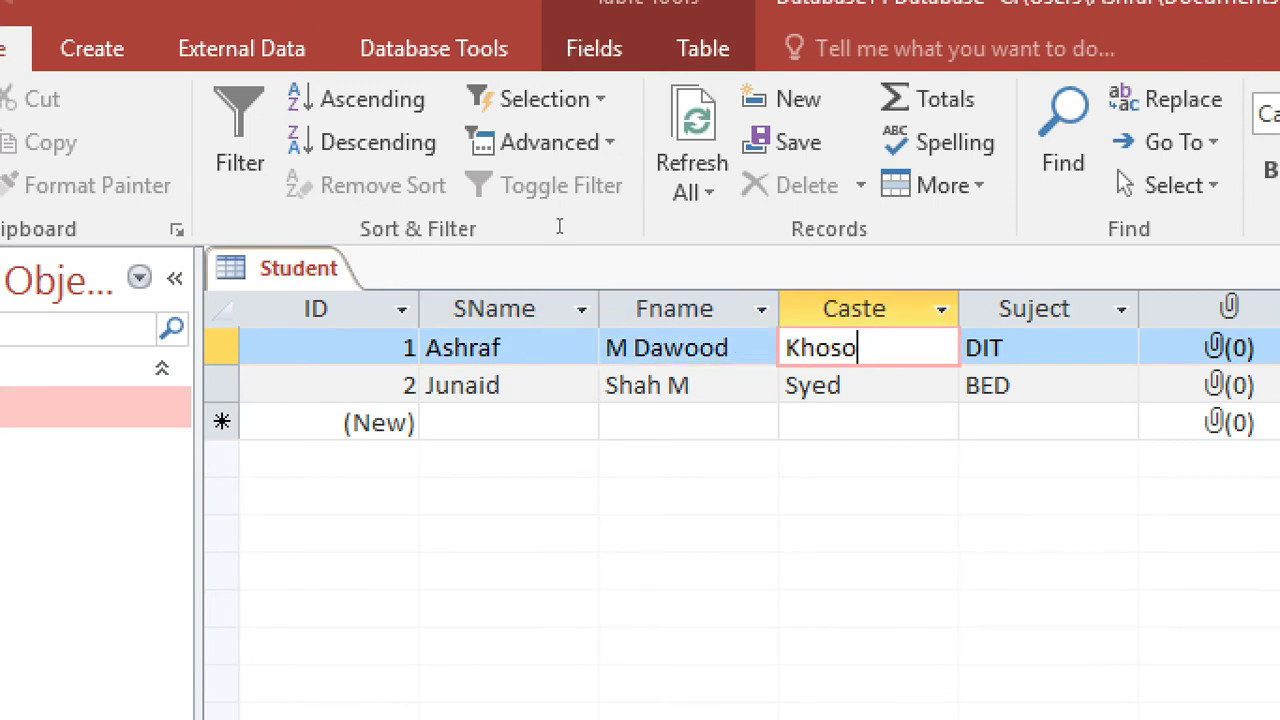
{"action": "key", "text": "Down"}
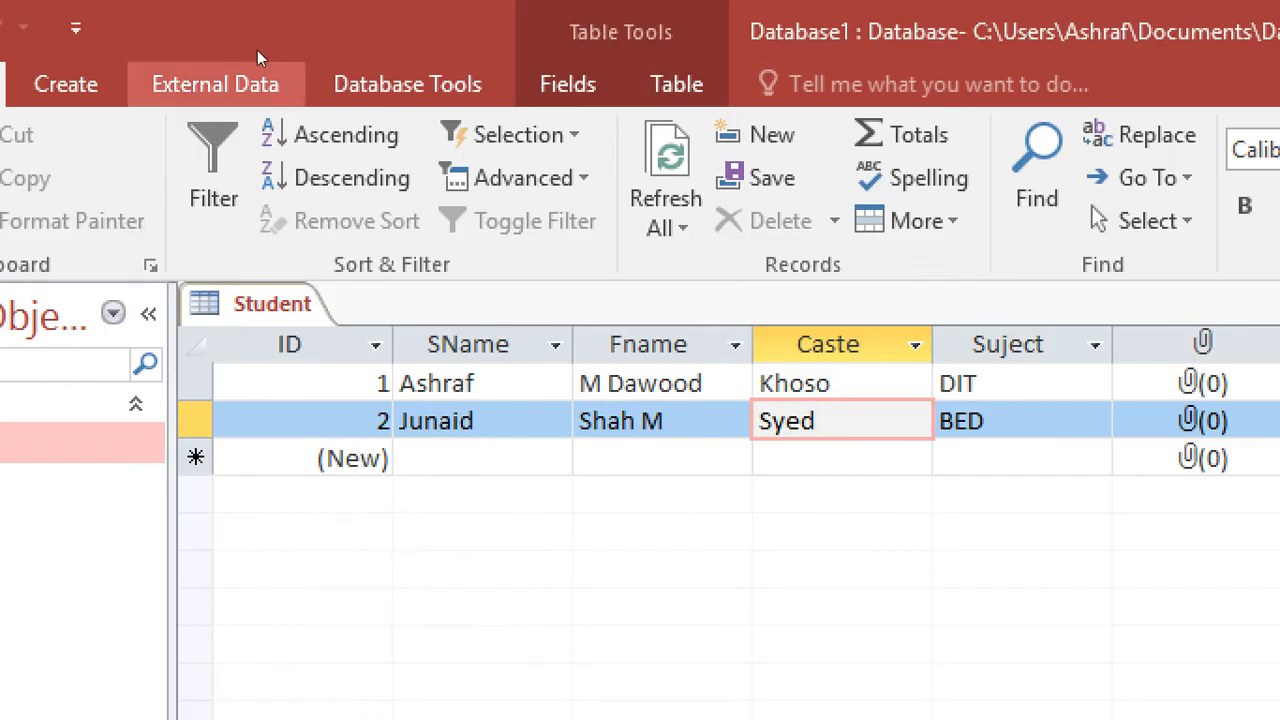
- Start a new query in design view with the Student table as its source
{"action": "left_click", "coordinate": [73, 84]}
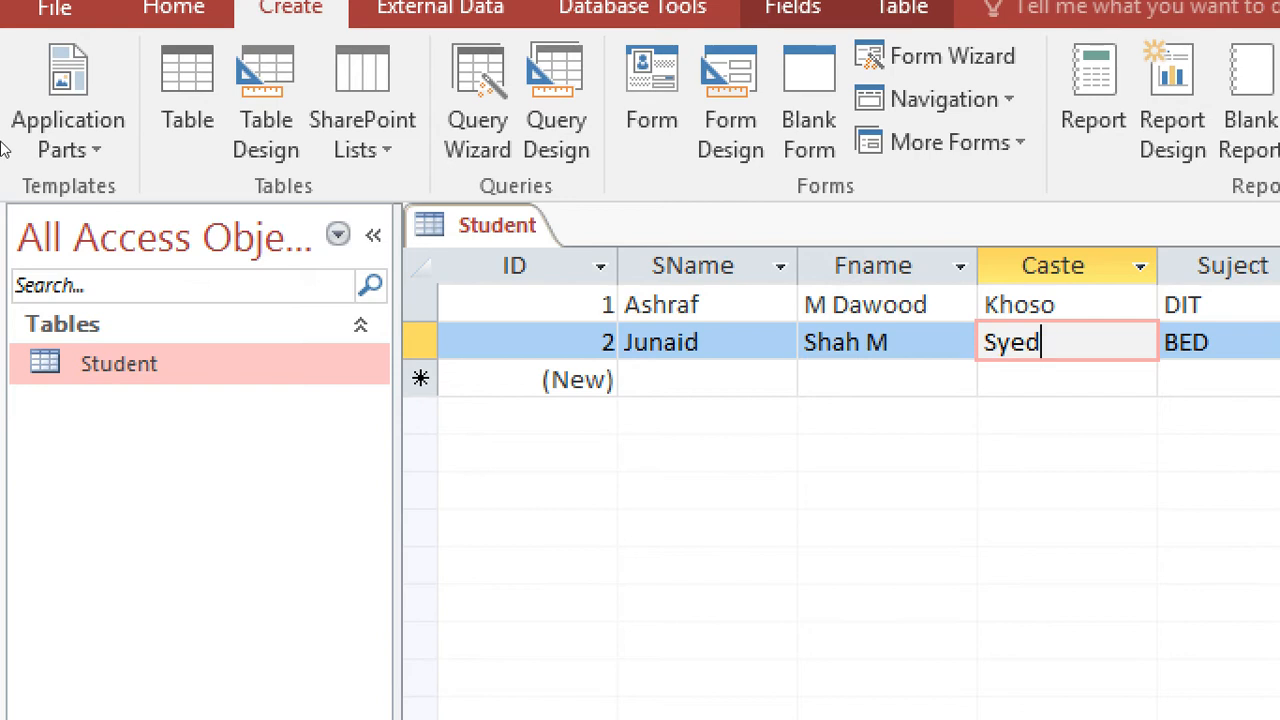
{"action": "left_click", "coordinate": [556, 100]}
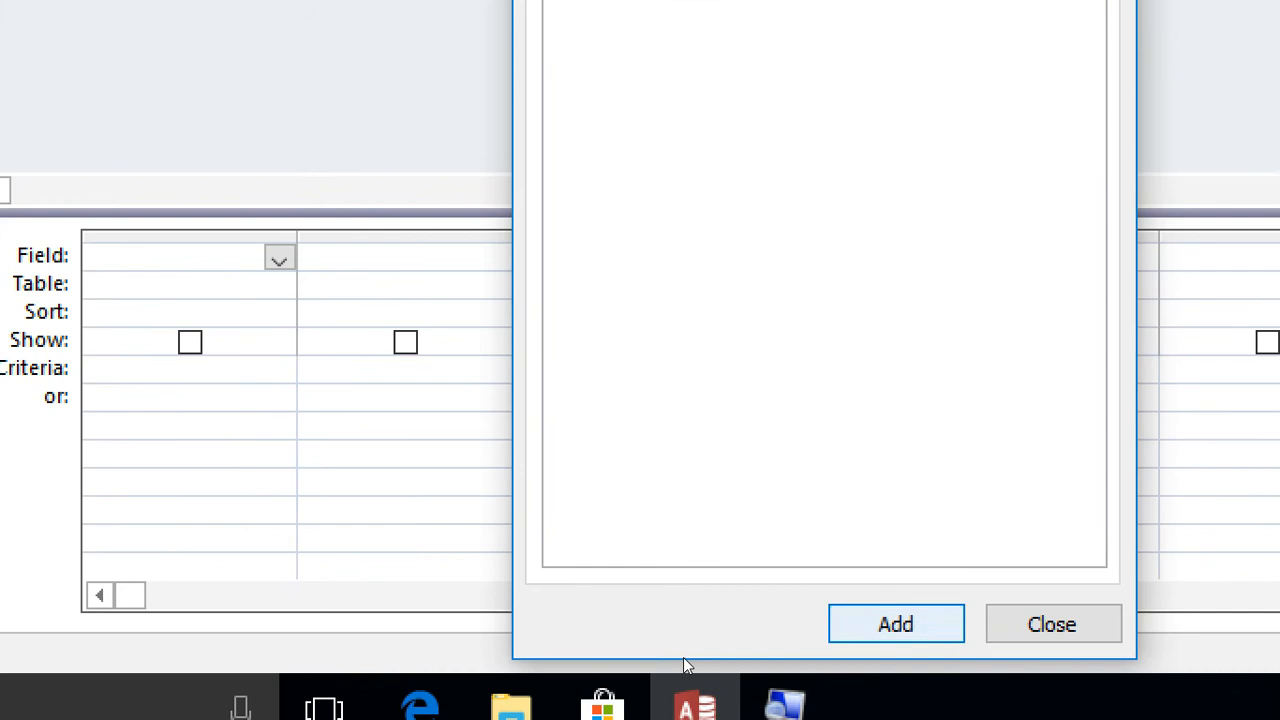
{"action": "left_click", "coordinate": [896, 624]}
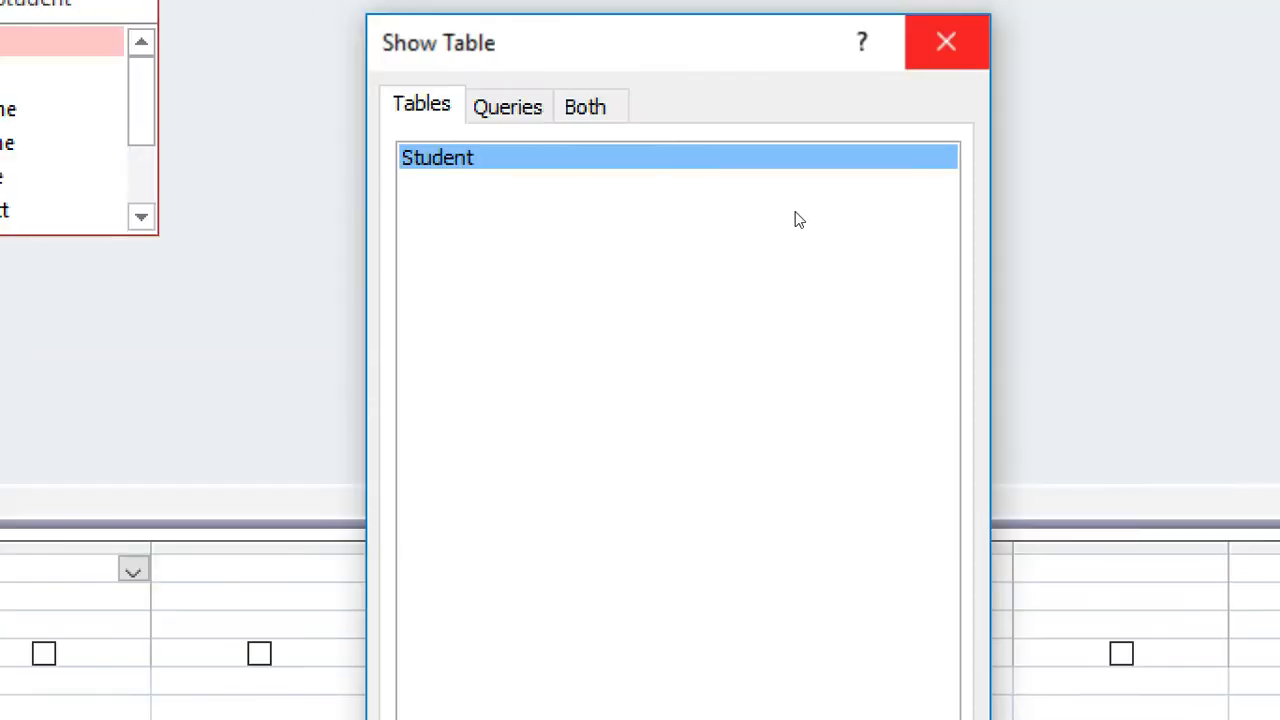
{"action": "left_click", "coordinate": [946, 41]}
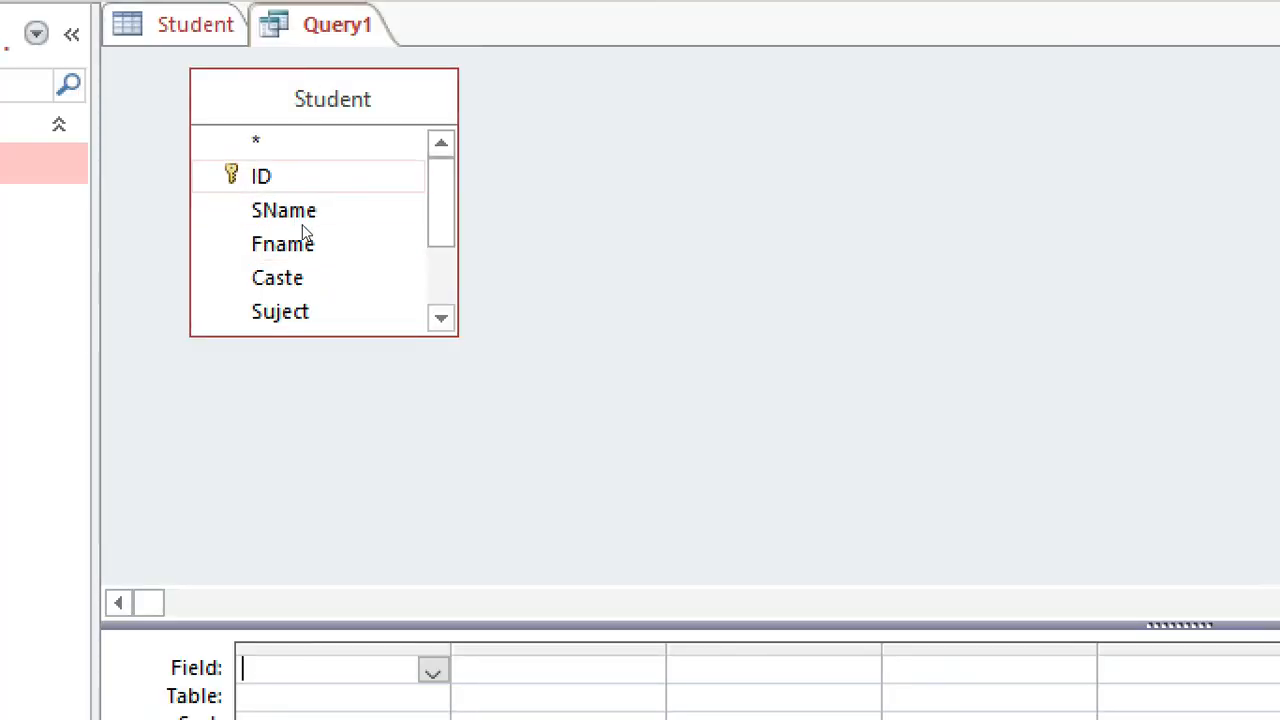
- Add the ID, SName, Fname, Caste, Suject and Piture fields to the query grid
{"action": "double_click", "coordinate": [300, 184]}
{"action": "double_click", "coordinate": [310, 248]}
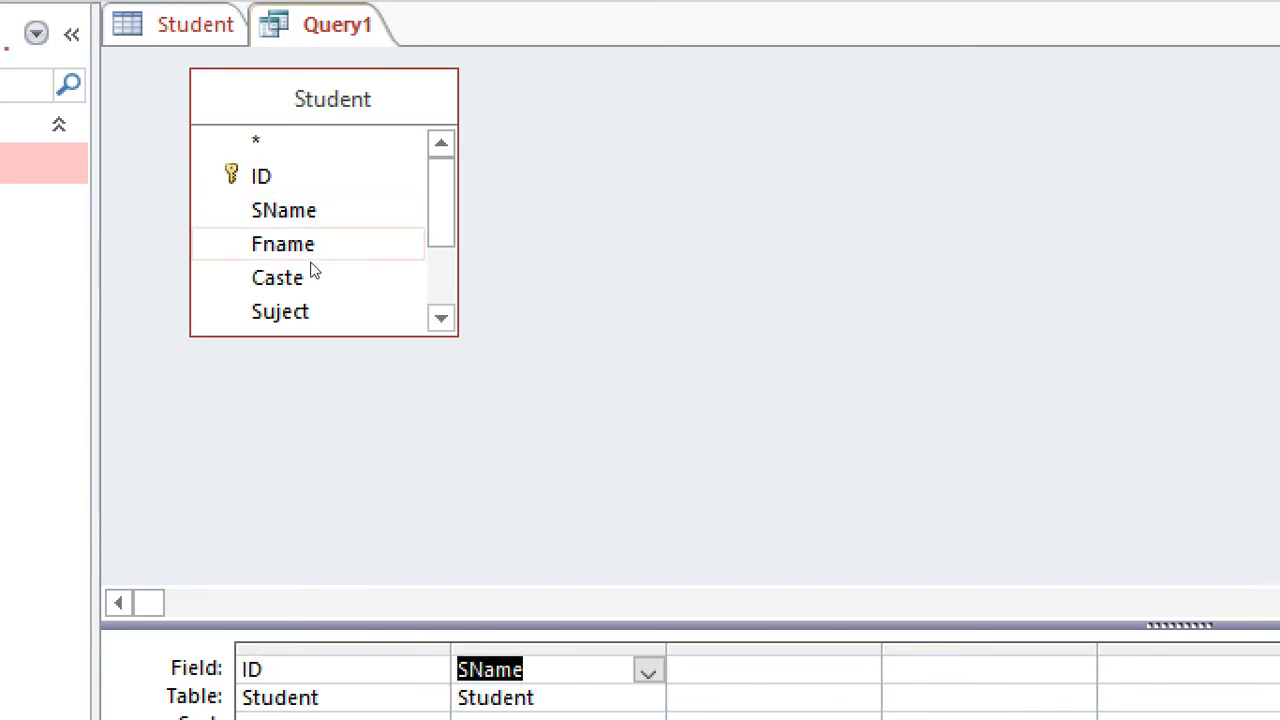
{"action": "double_click", "coordinate": [313, 285]}
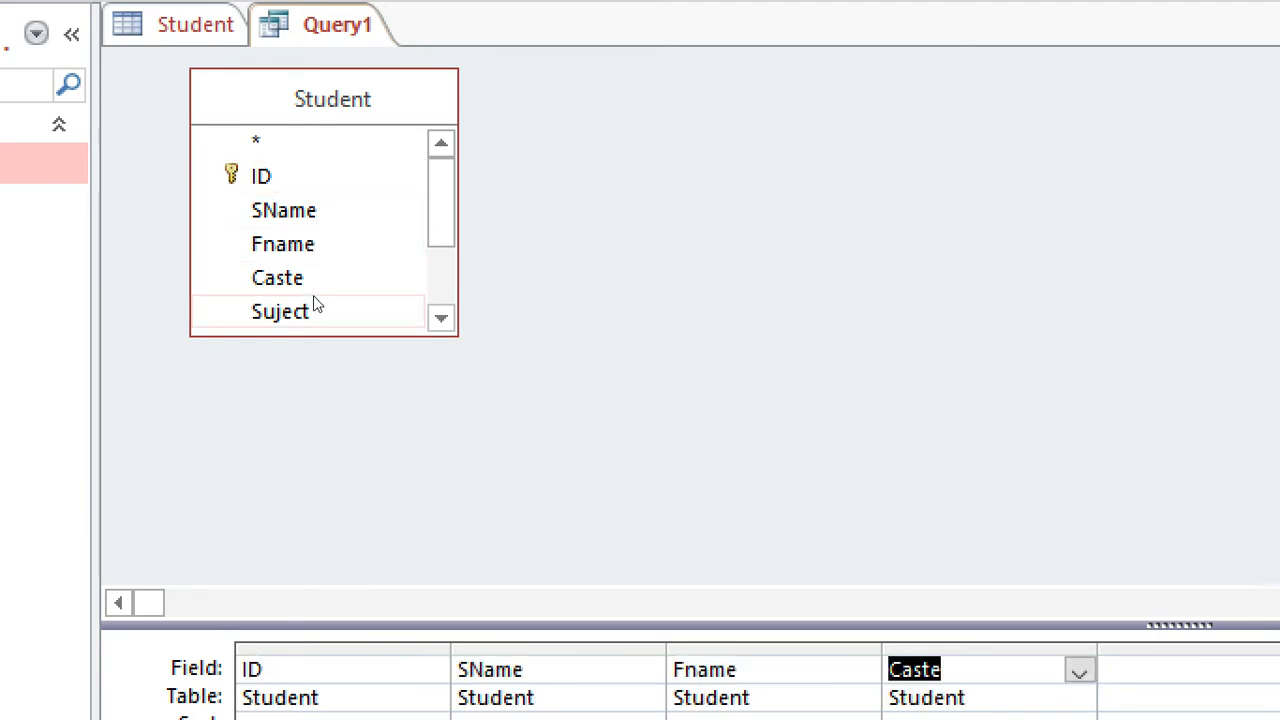
{"action": "double_click", "coordinate": [314, 305]}
{"action": "scroll", "coordinate": [368, 275], "scroll_direction": "down", "scroll_amount": 2}
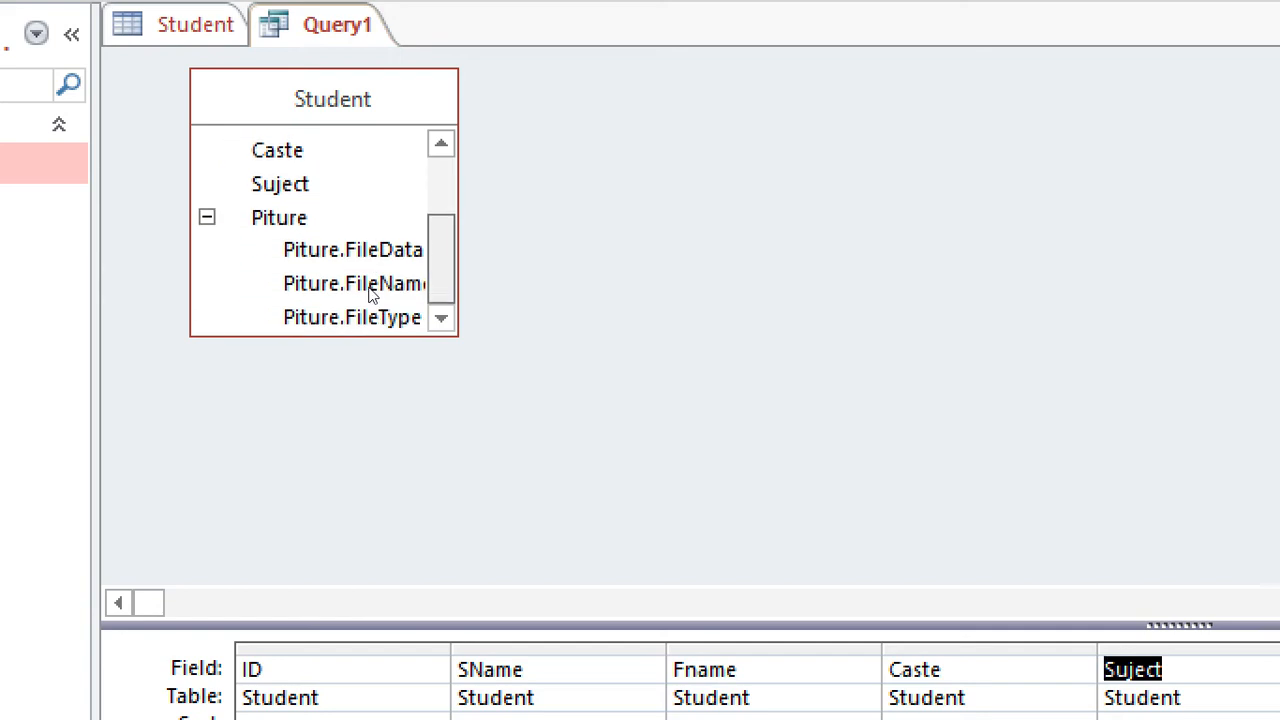
{"action": "double_click", "coordinate": [272, 249]}
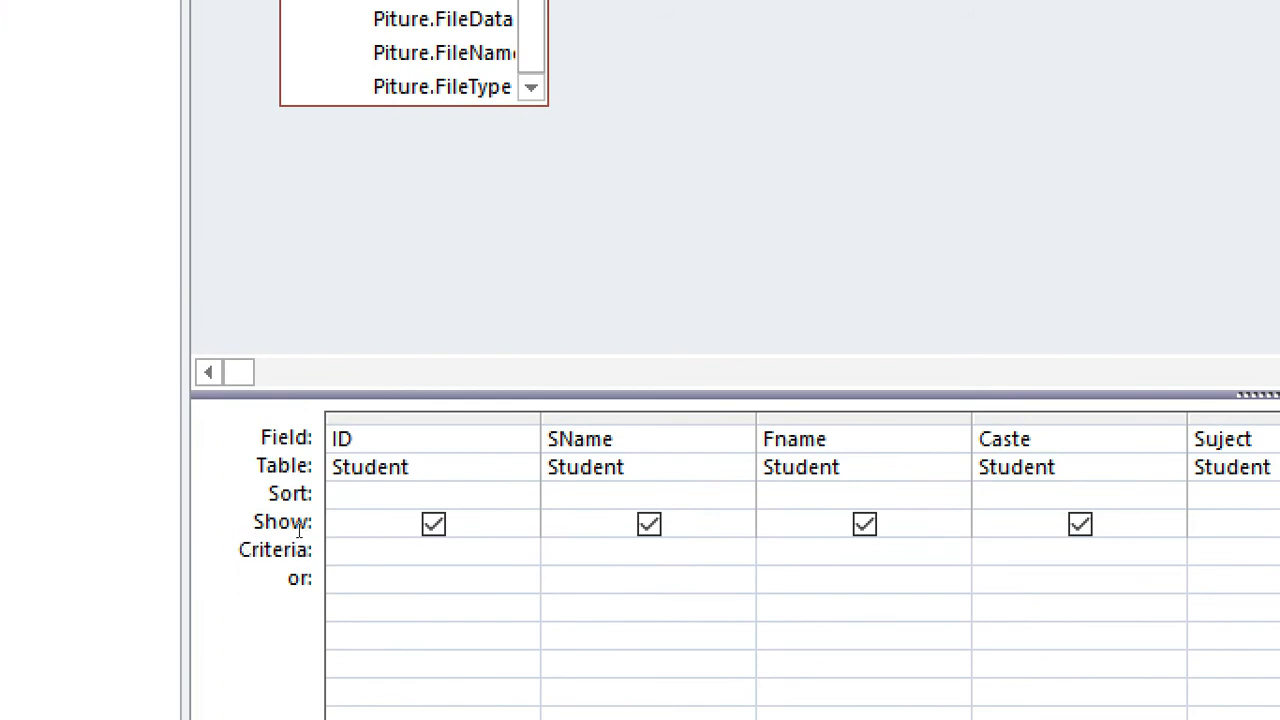
- Enter "Enter your Name" as the criterion for the ID field and try to run the query
{"action": "type", "text": "e"}
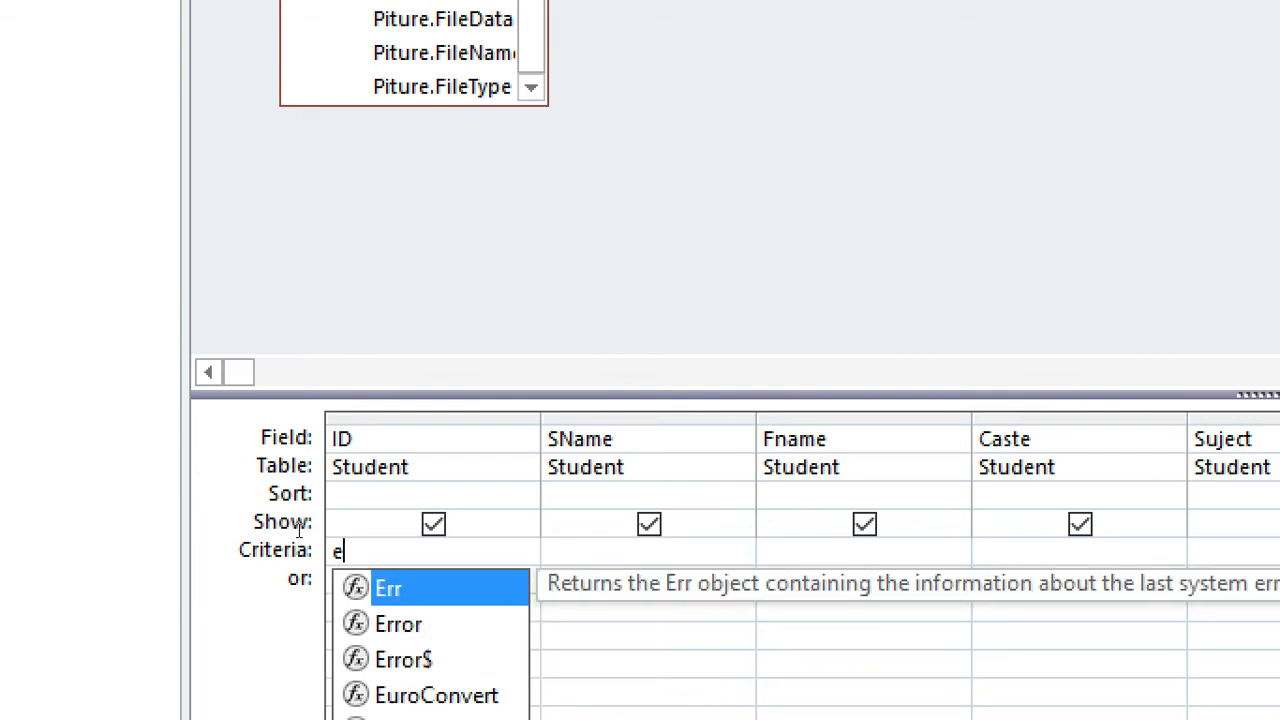
{"action": "type", "text": "nter"}
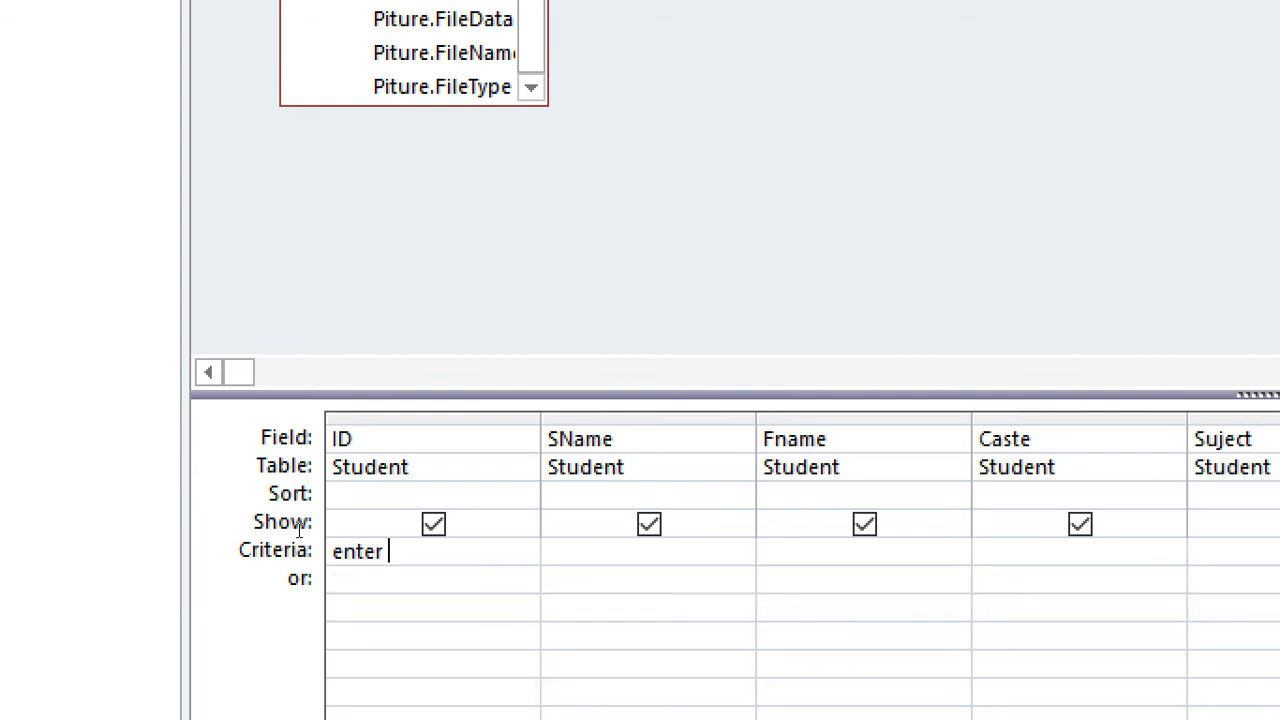
{"action": "type", "text": " you"}
{"action": "type", "text": " v"}
{"action": "key", "text": "BackSpace"}
{"action": "key", "text": "BackSpace"}
{"action": "key", "text": "BackSpace"}
{"action": "key", "text": "BackSpace"}
{"action": "type", "text": "r Name"}
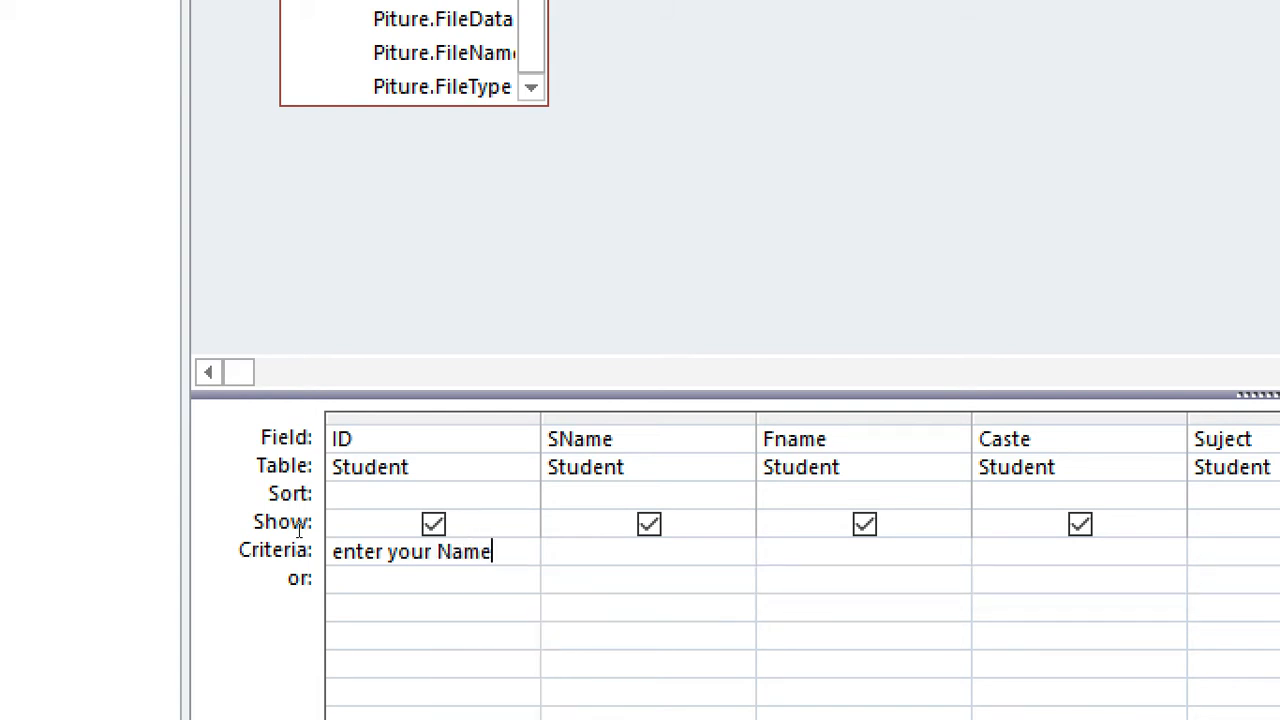
{"action": "key", "text": "Down"}
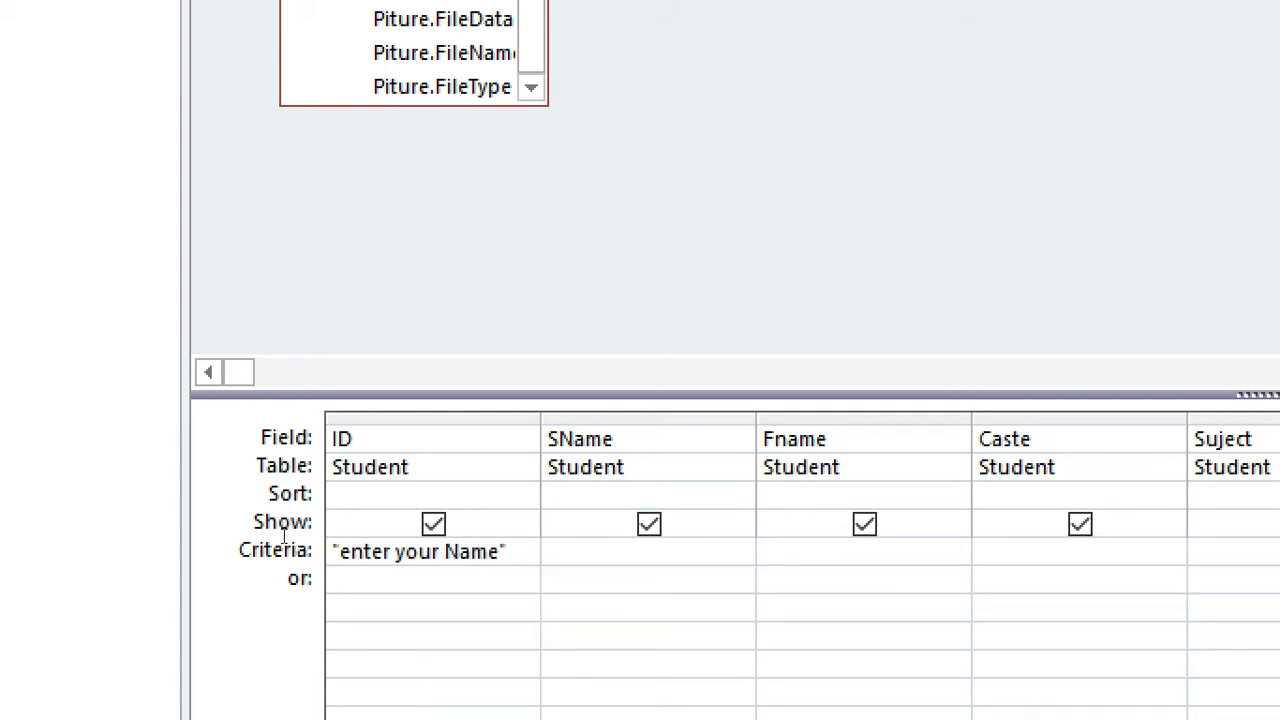
{"action": "key", "text": "BackSpace"}
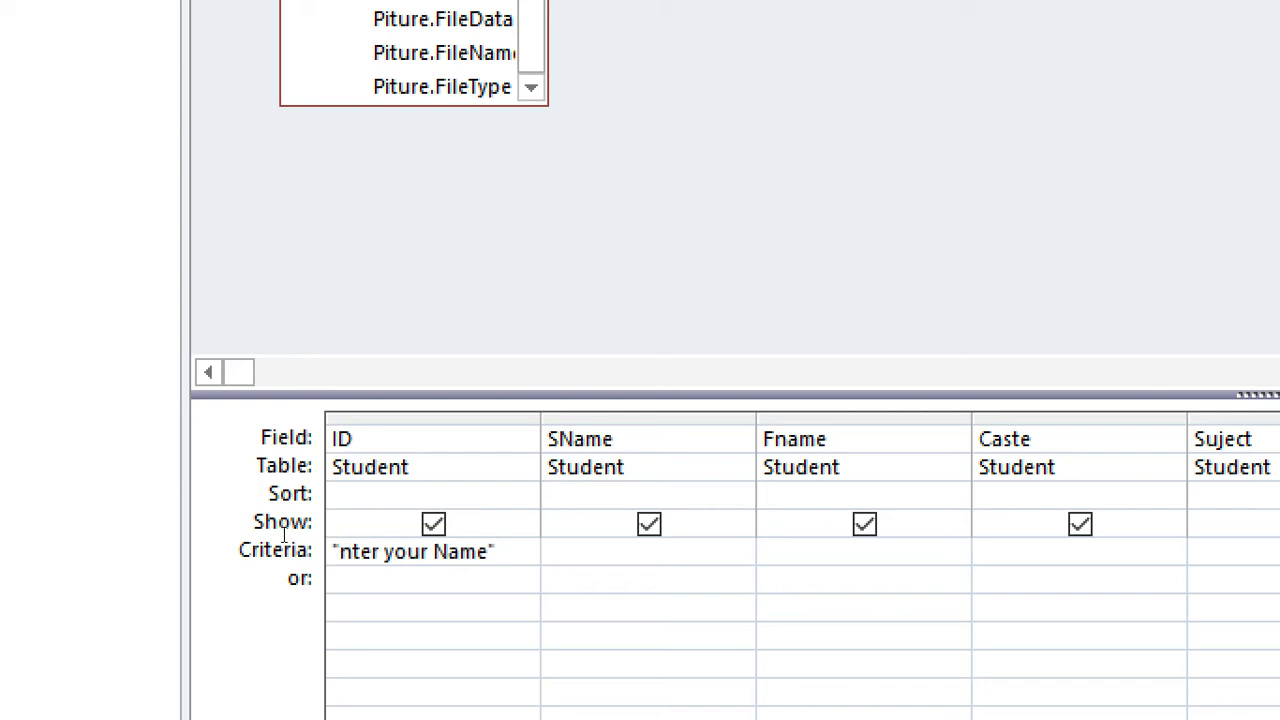
{"action": "type", "text": "E"}
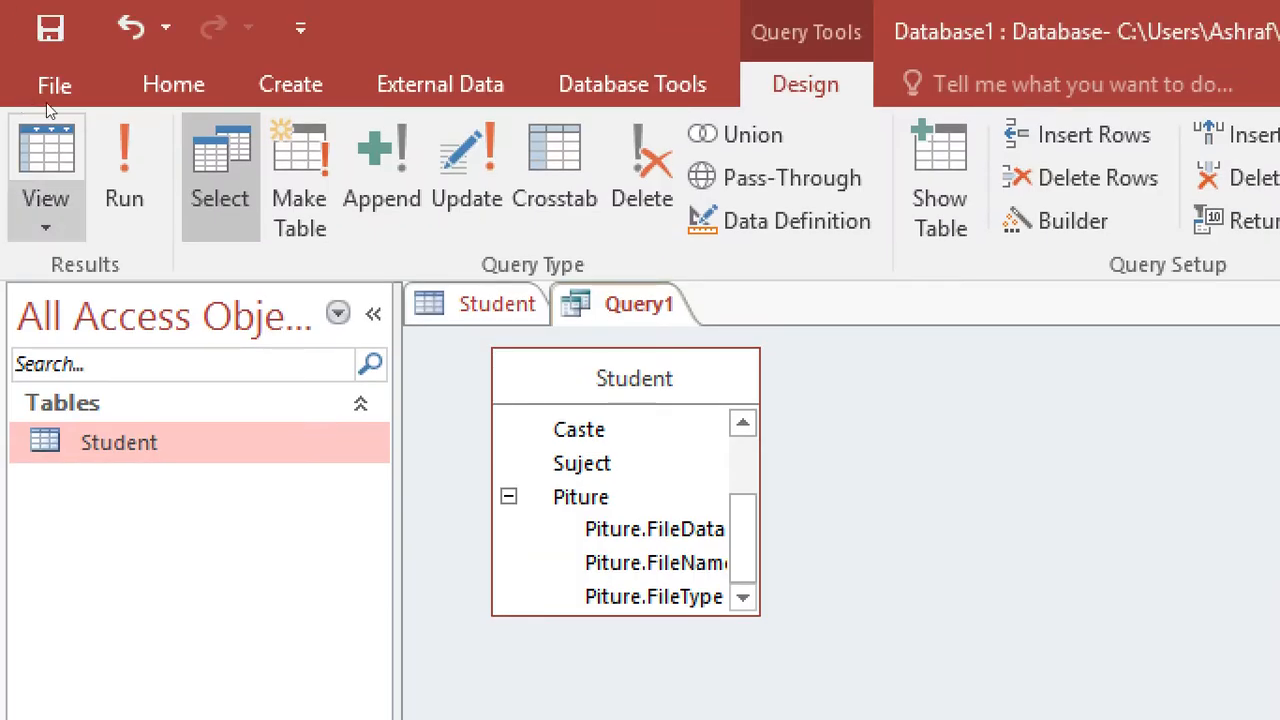
{"action": "left_click", "coordinate": [124, 170]}
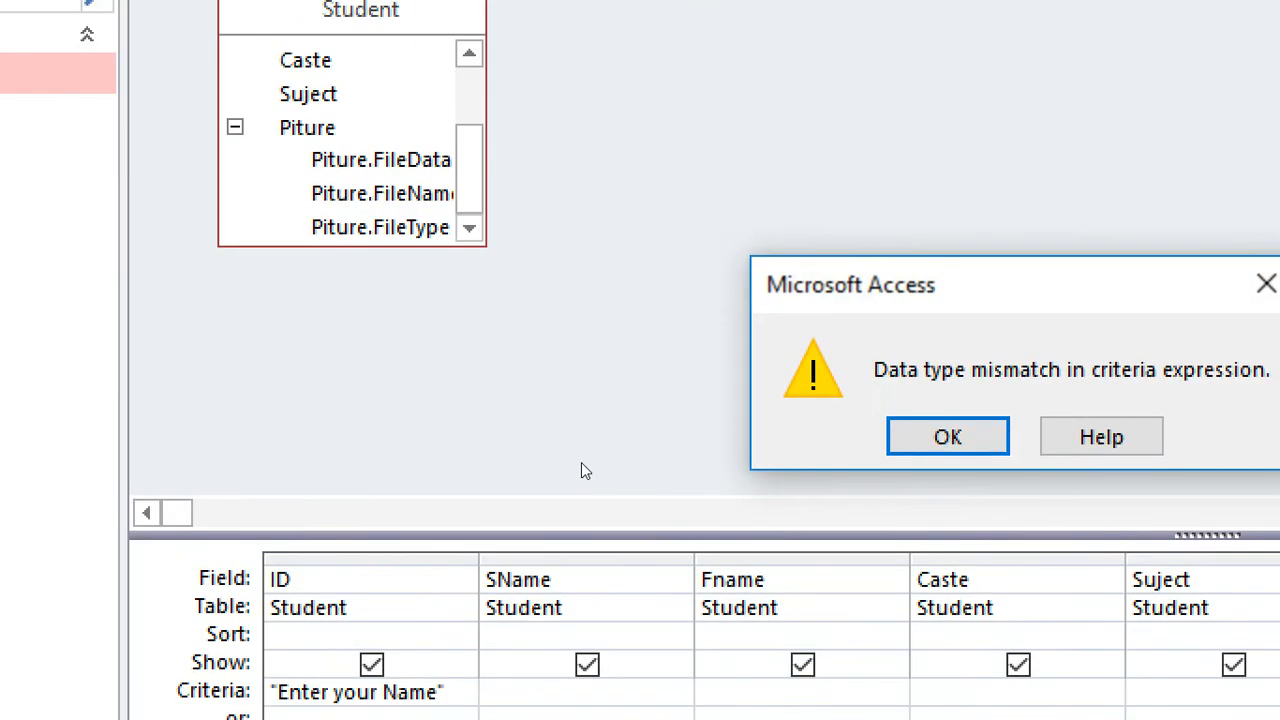
{"action": "key", "text": "Return"}
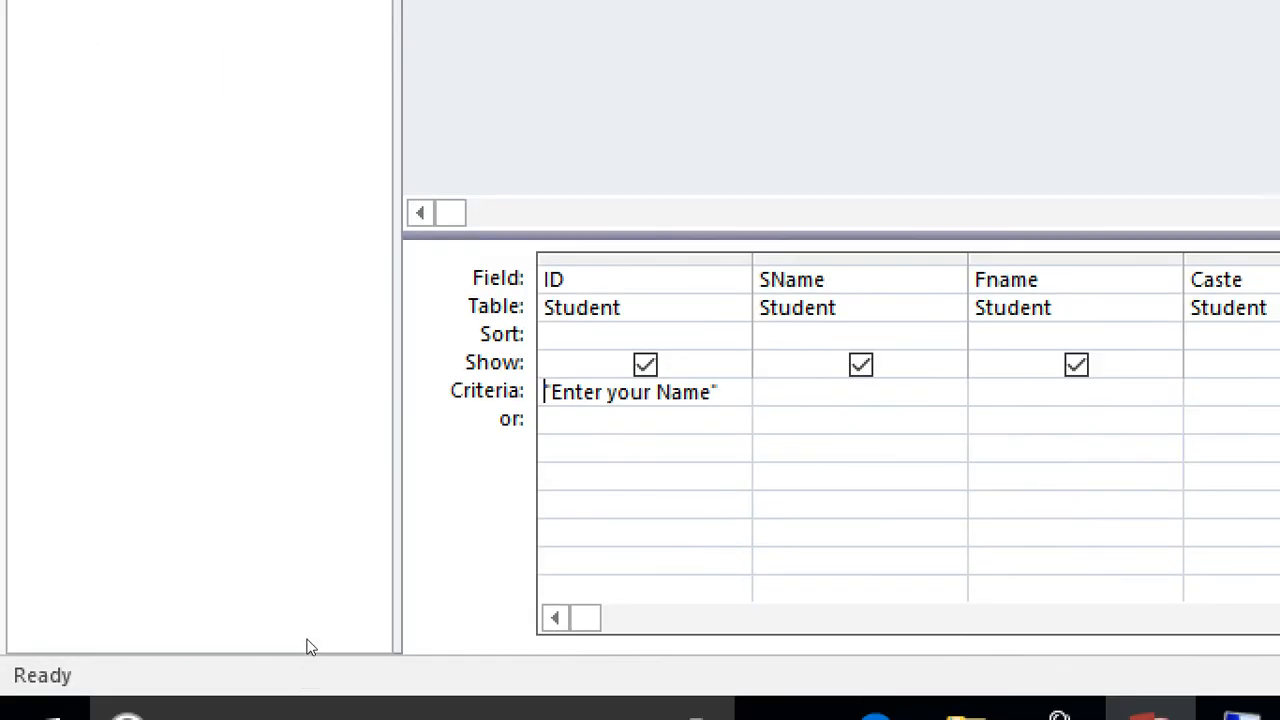
- Enclose the "Enter your Name" criterion in square brackets and move it from the ID field to the SName field
{"action": "type", "text": "["}
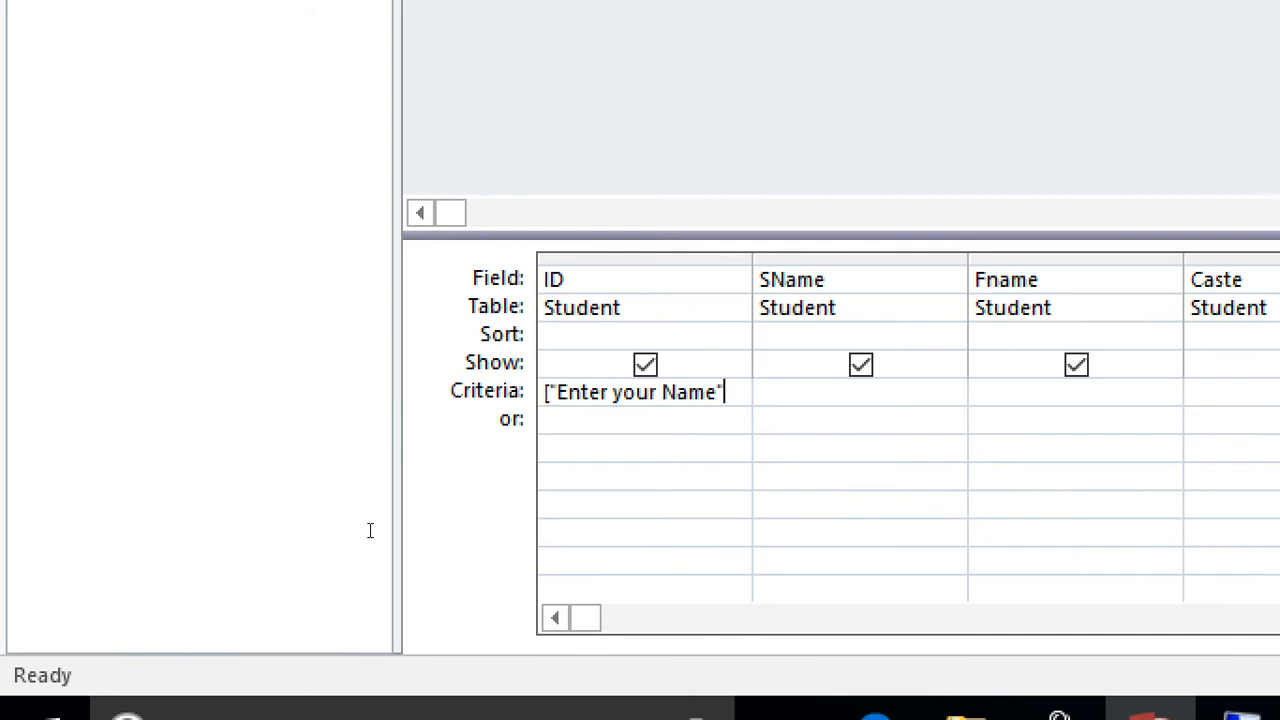
{"action": "type", "text": "]"}
{"action": "key", "text": "shift+Left"}
{"action": "key", "text": "shift+Left"}
{"action": "key", "text": "shift+Left"}
{"action": "key", "text": "shift+Left"}
{"action": "key", "text": "shift+Left"}
{"action": "key", "text": "shift+Left"}
{"action": "key", "text": "shift+Left"}
{"action": "key", "text": "shift+Left"}
{"action": "key", "text": "shift+Left"}
{"action": "key", "text": "shift+Left"}
{"action": "key", "text": "shift+Left"}
{"action": "key", "text": "shift+Left"}
{"action": "key", "text": "shift+Left"}
{"action": "key", "text": "shift+Left"}
{"action": "key", "text": "shift+Left"}
{"action": "key", "text": "shift+Left"}
{"action": "key", "text": "shift+Left"}
{"action": "key", "text": "shift+Left"}
{"action": "key", "text": "shift+Left"}
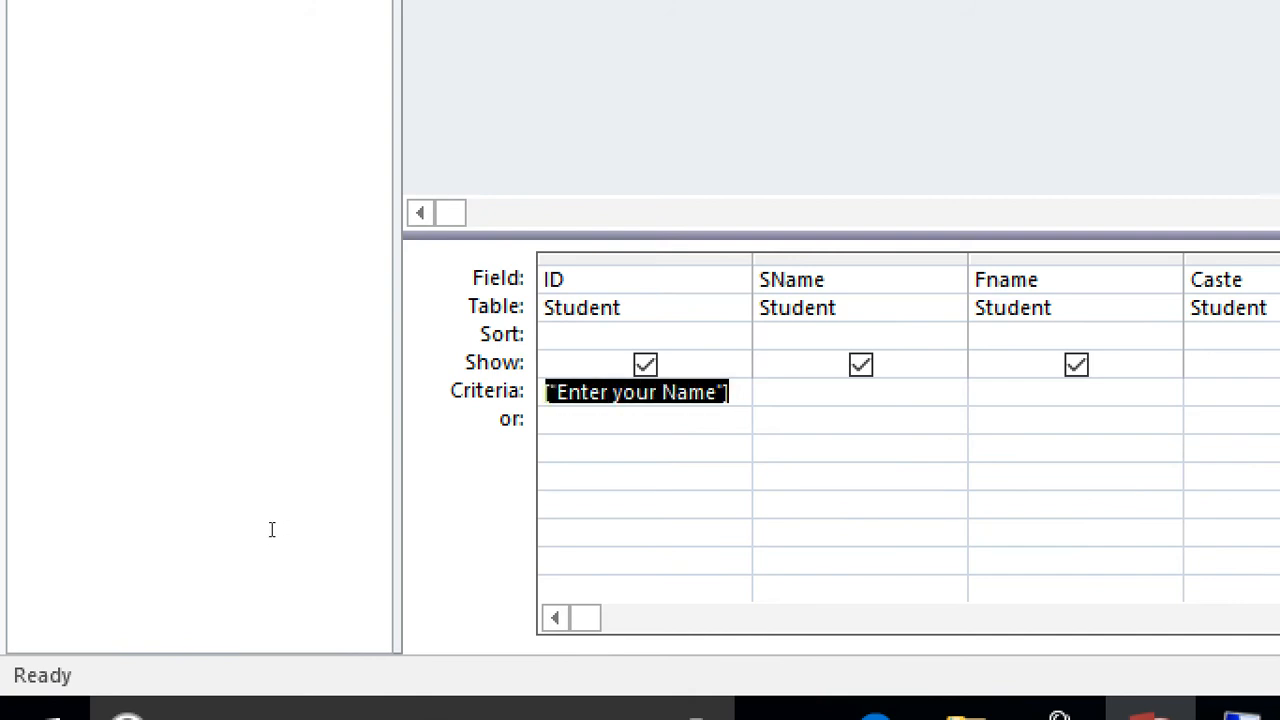
{"action": "key", "text": "ctrl+x"}
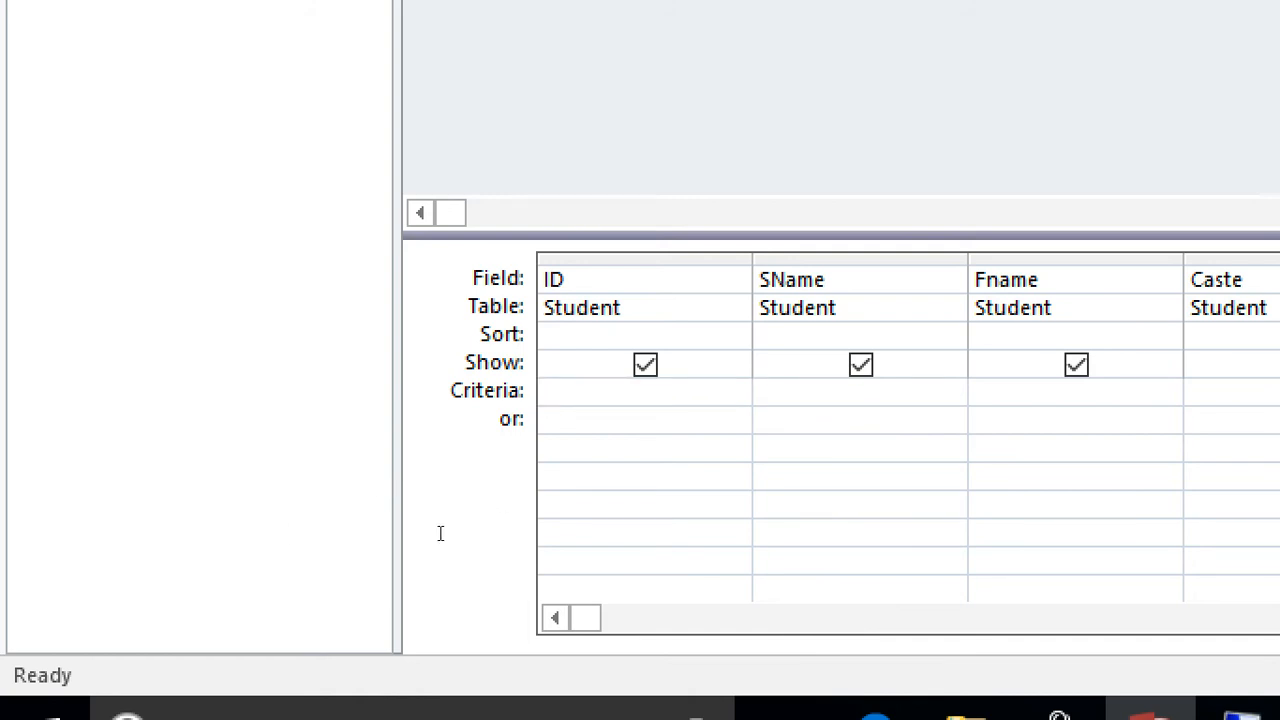
{"action": "key", "text": "Tab"}
{"action": "key", "text": "ctrl+v"}
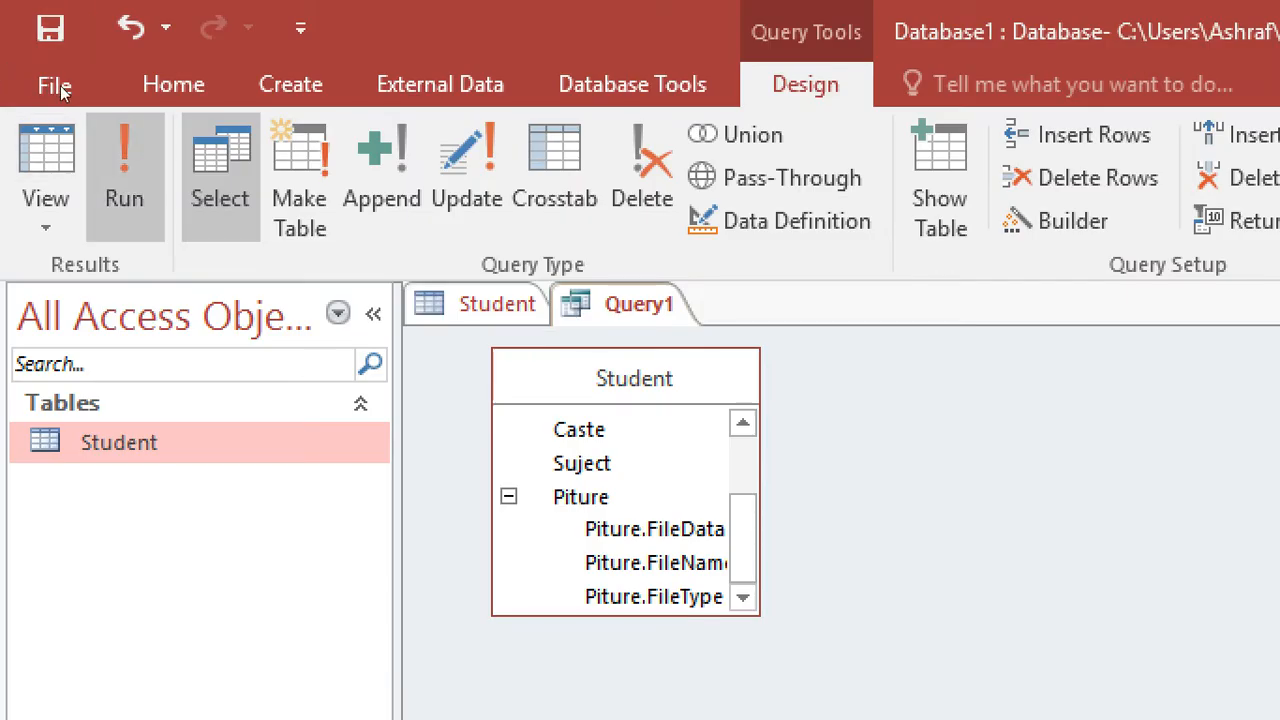
- Run the parameter query and enter the first student's name as the parameter value
{"action": "left_click", "coordinate": [124, 170]}
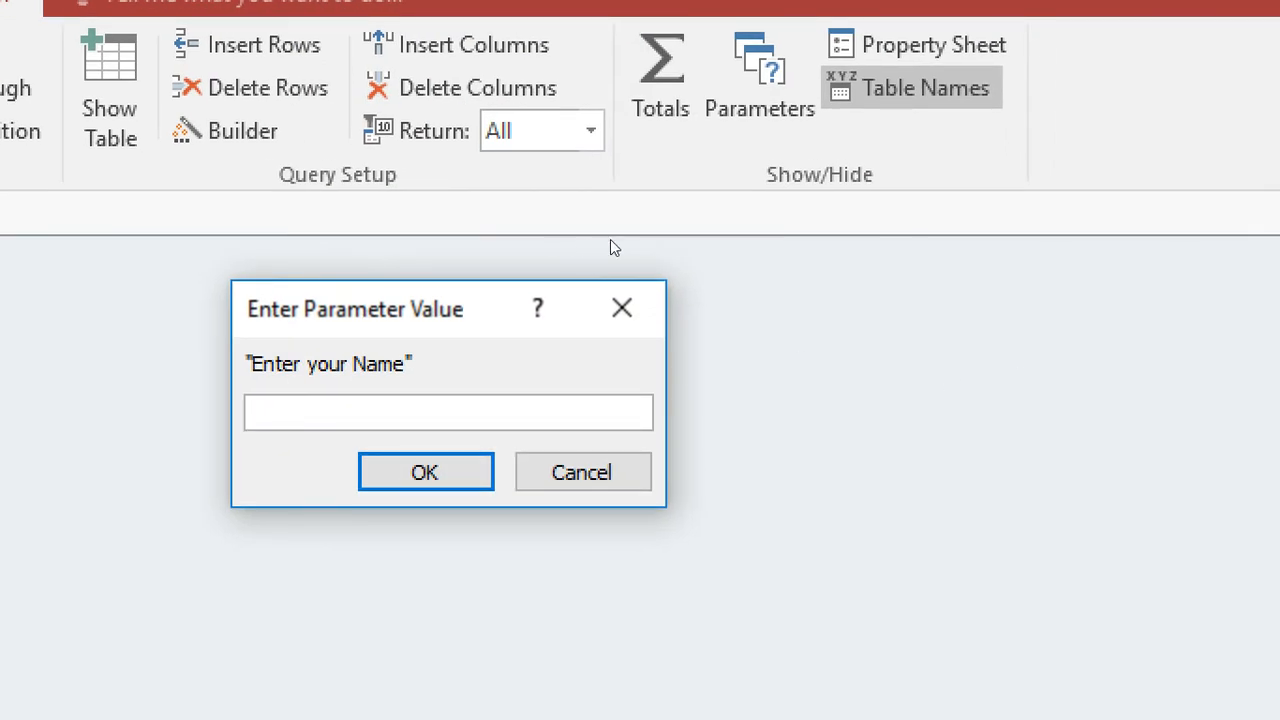
{"action": "type", "text": "ashraf"}
{"action": "key", "text": "Return"}
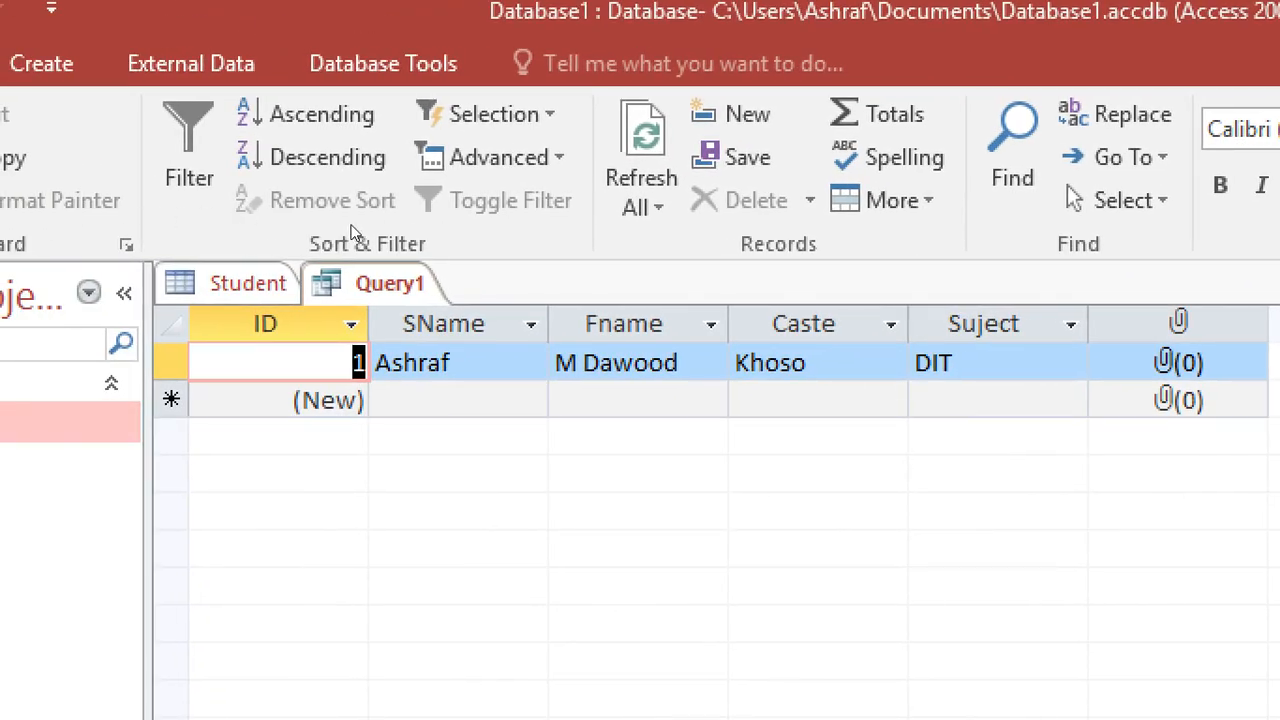
- Close the query and save it under the name Query1
{"action": "right_click", "coordinate": [390, 284]}
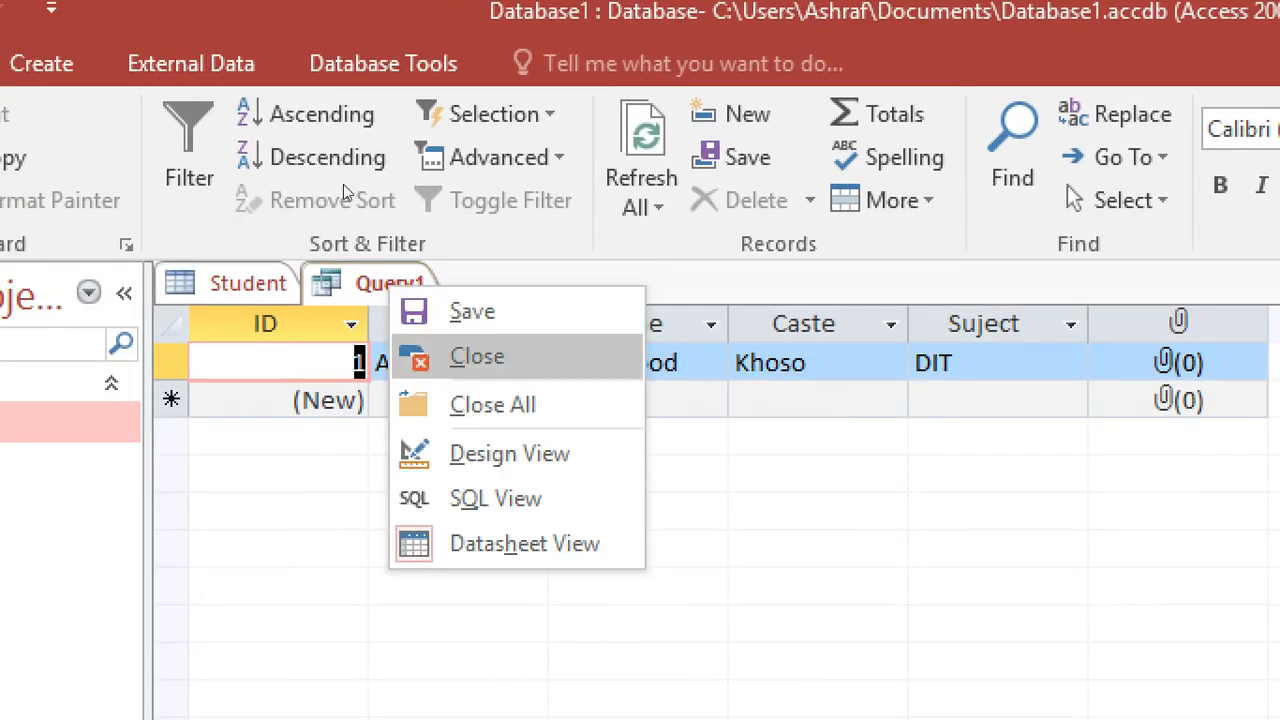
{"action": "key", "text": "Return"}
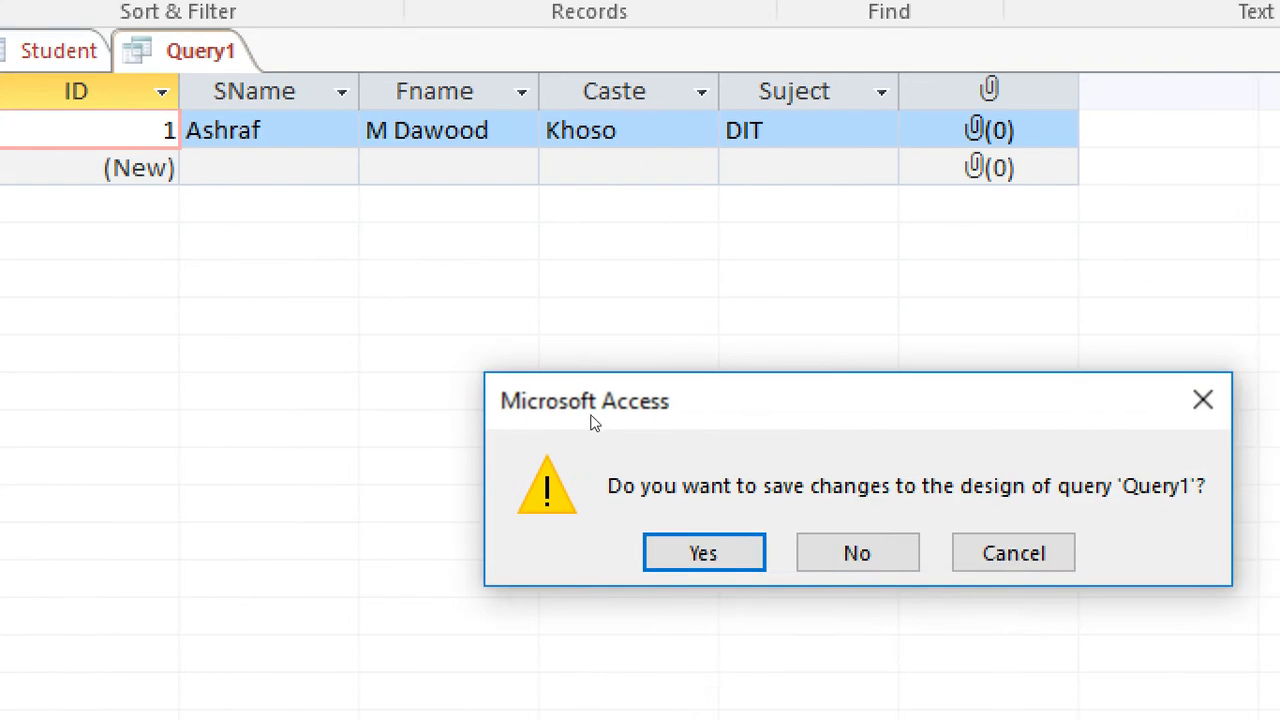
{"action": "key", "text": "Return"}
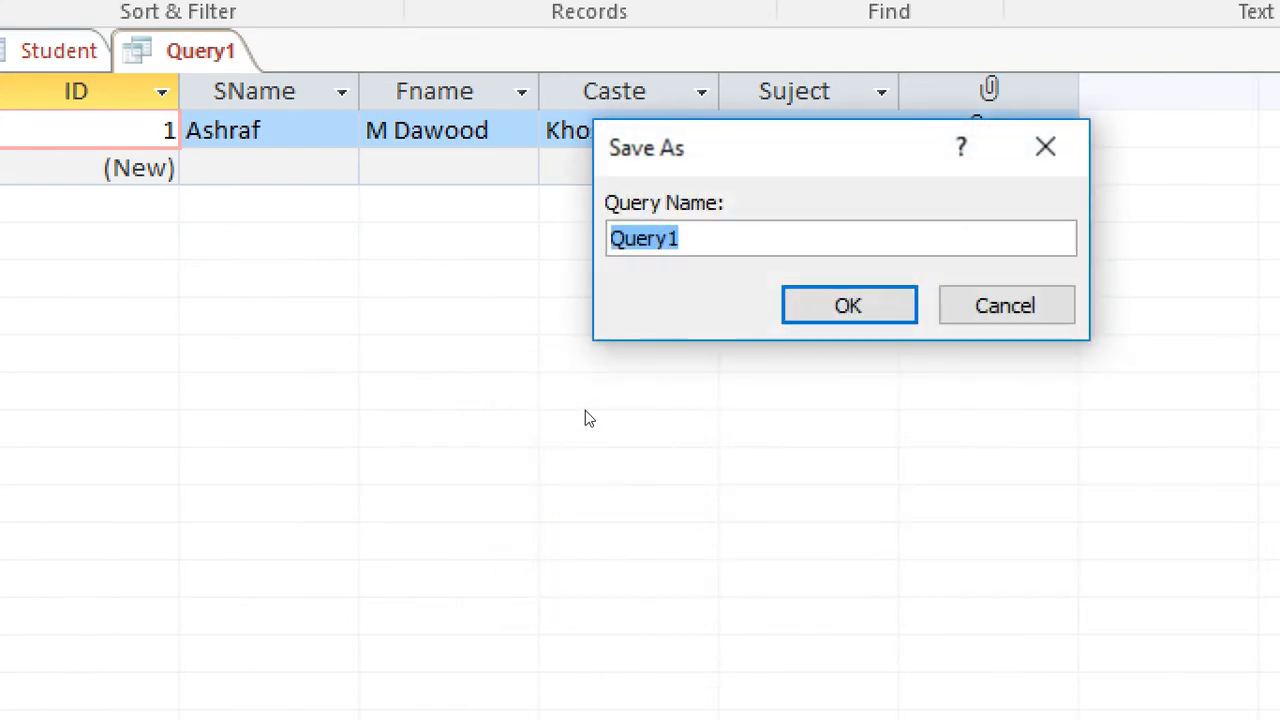
{"action": "key", "text": "Return"}
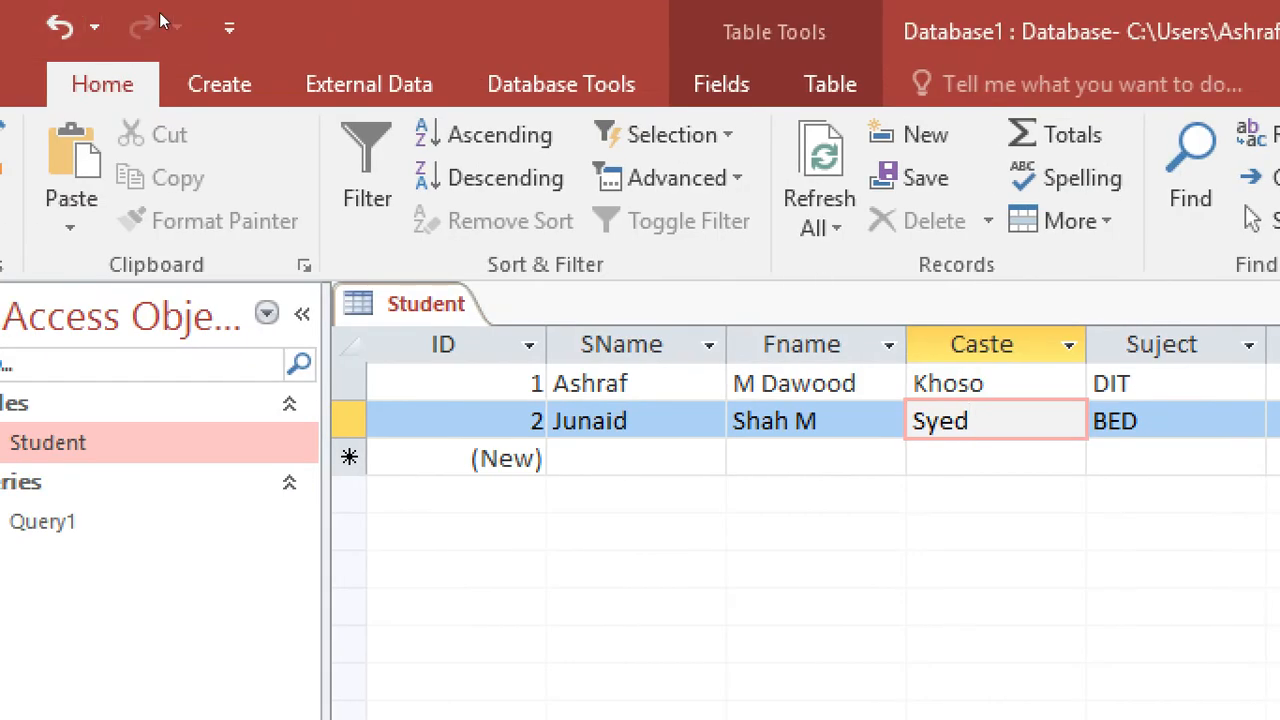
- Create a blank report and switch it to Design View
{"action": "left_click", "coordinate": [205, 86]}
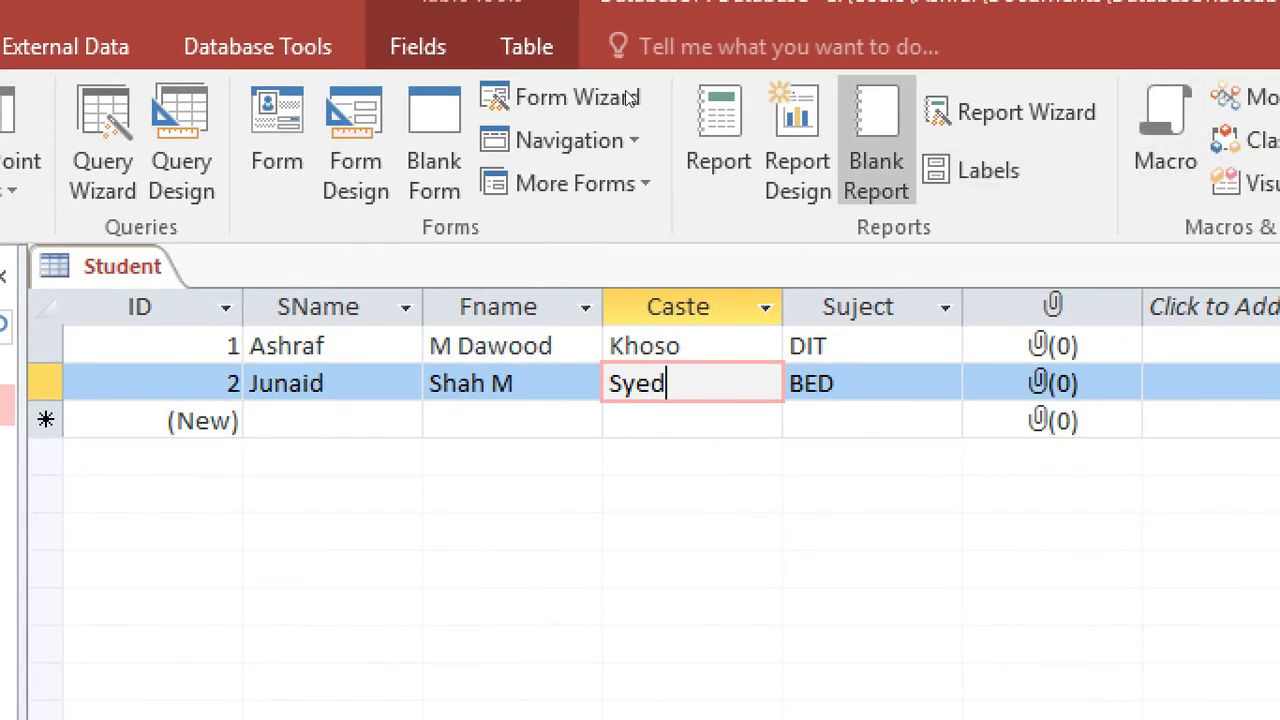
{"action": "left_click", "coordinate": [930, 134]}
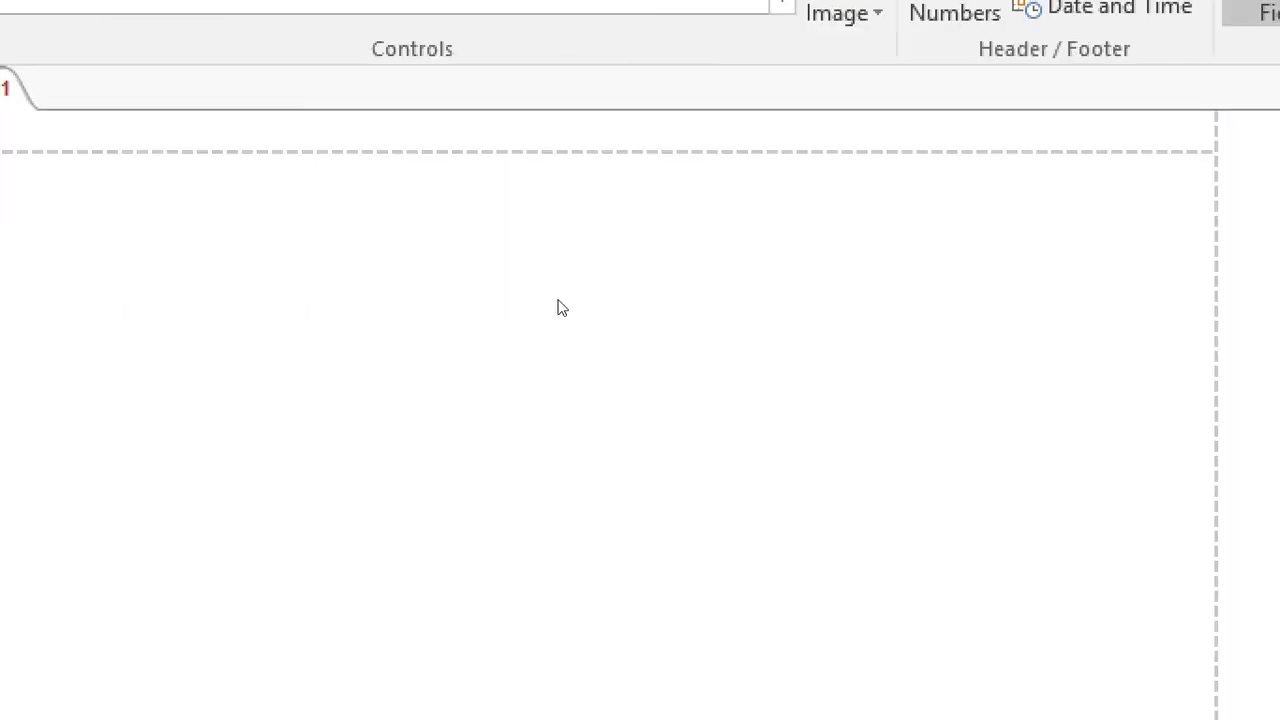
{"action": "right_click", "coordinate": [505, 288]}
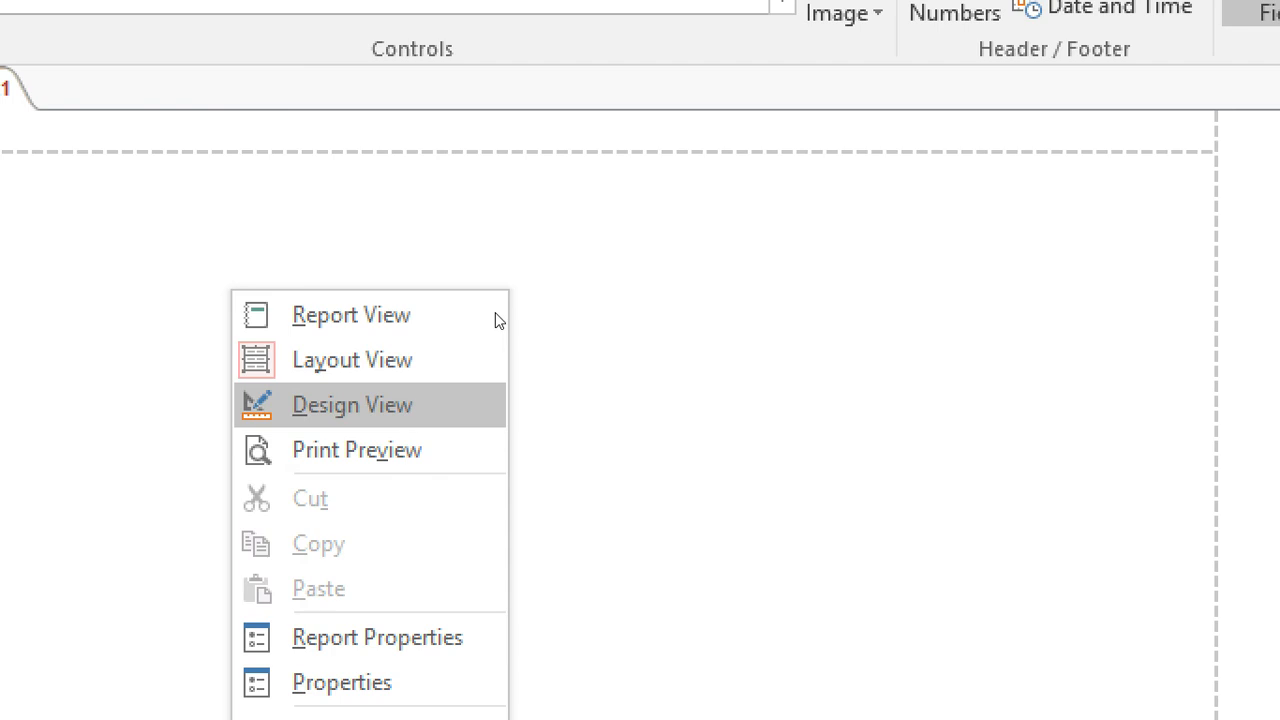
{"action": "left_click", "coordinate": [491, 314]}
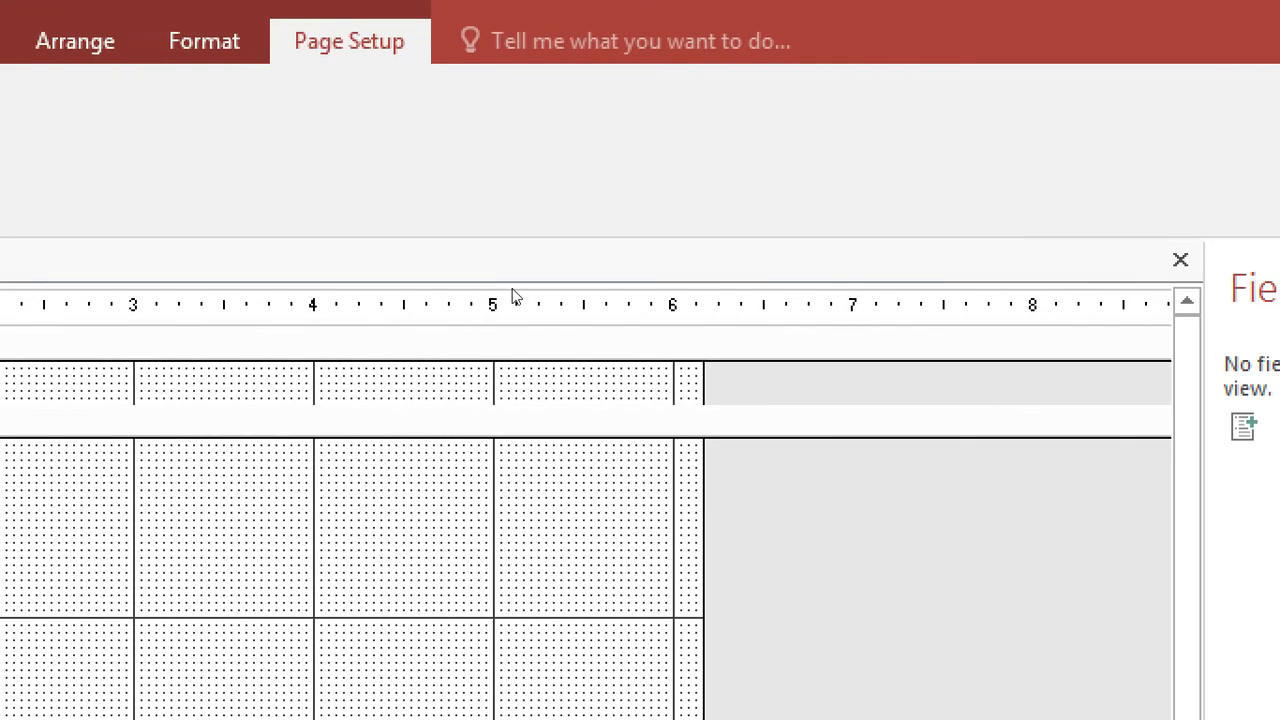
- Examine the Detail section's format, data, event and other properties in the property sheet
{"action": "right_click", "coordinate": [450, 461]}
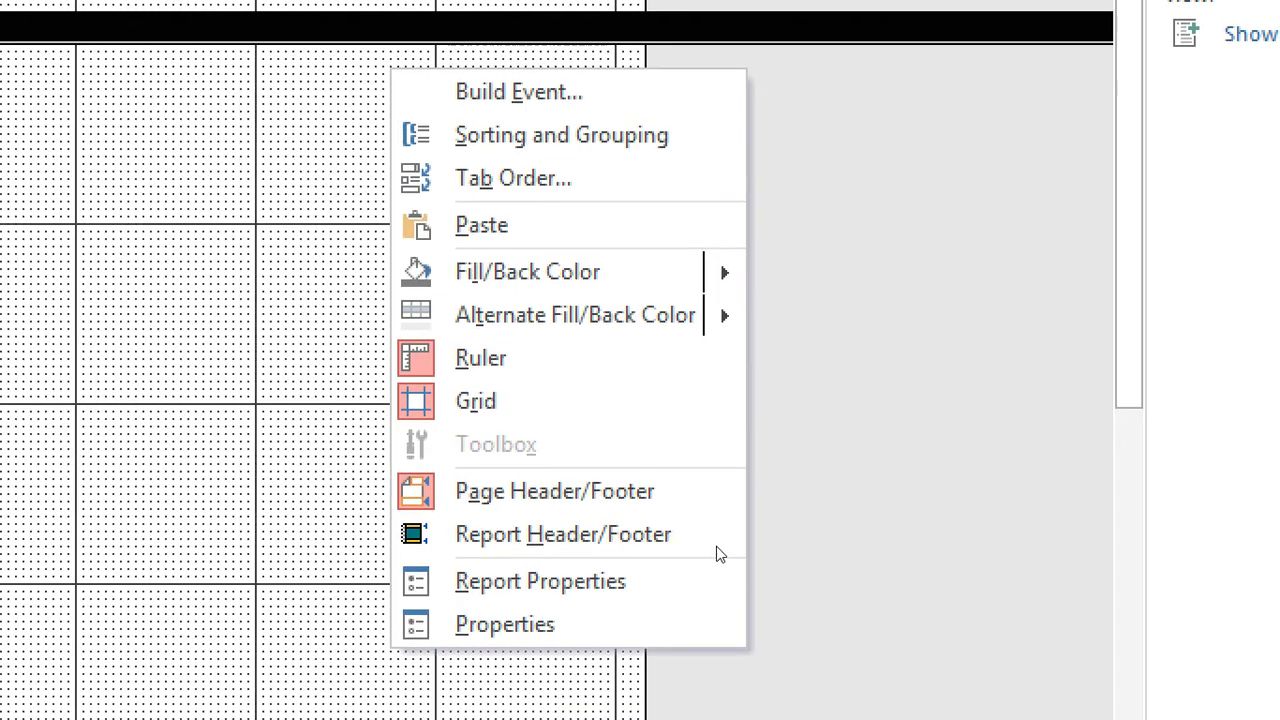
{"action": "left_click", "coordinate": [620, 624]}
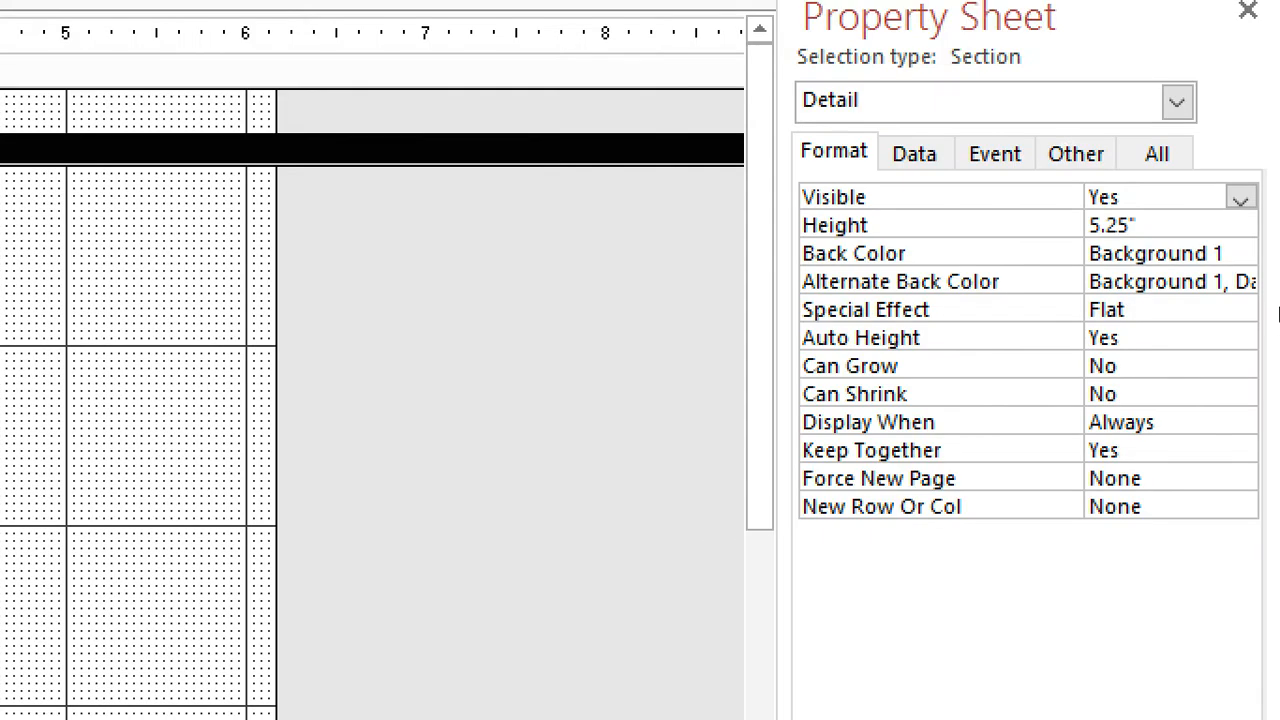
{"action": "left_click", "coordinate": [914, 153]}
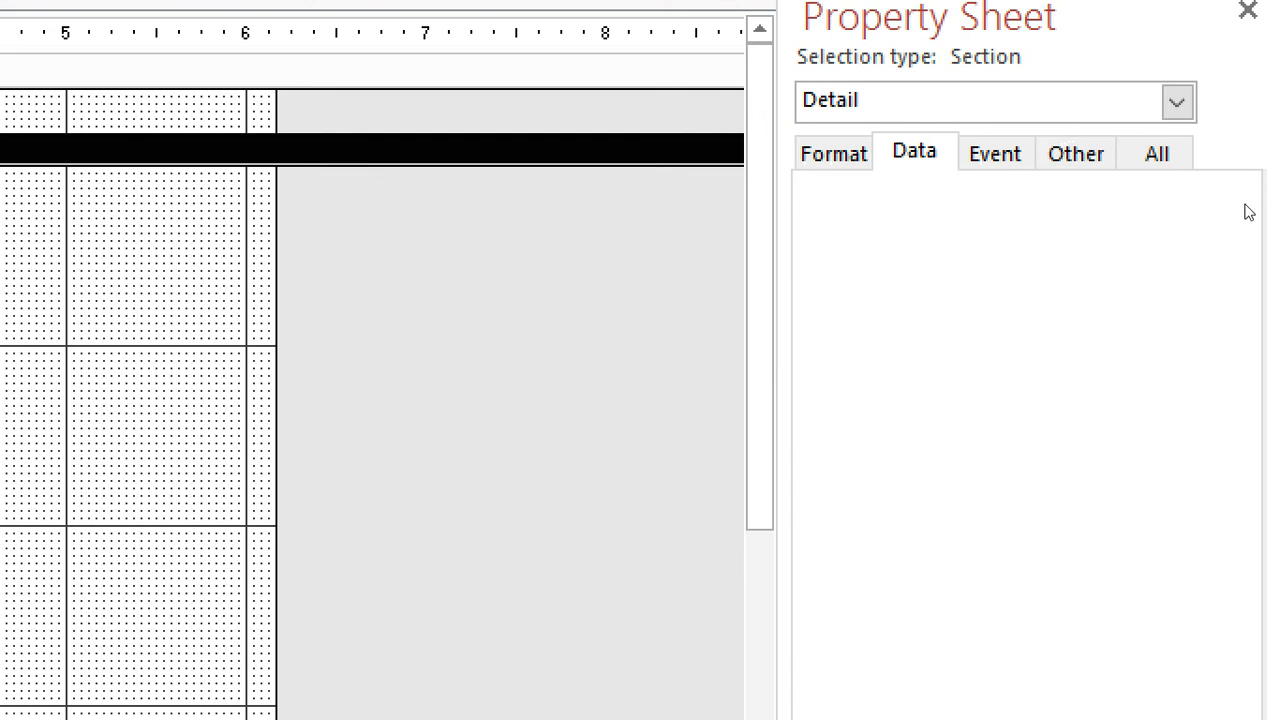
{"action": "left_click", "coordinate": [1177, 101]}
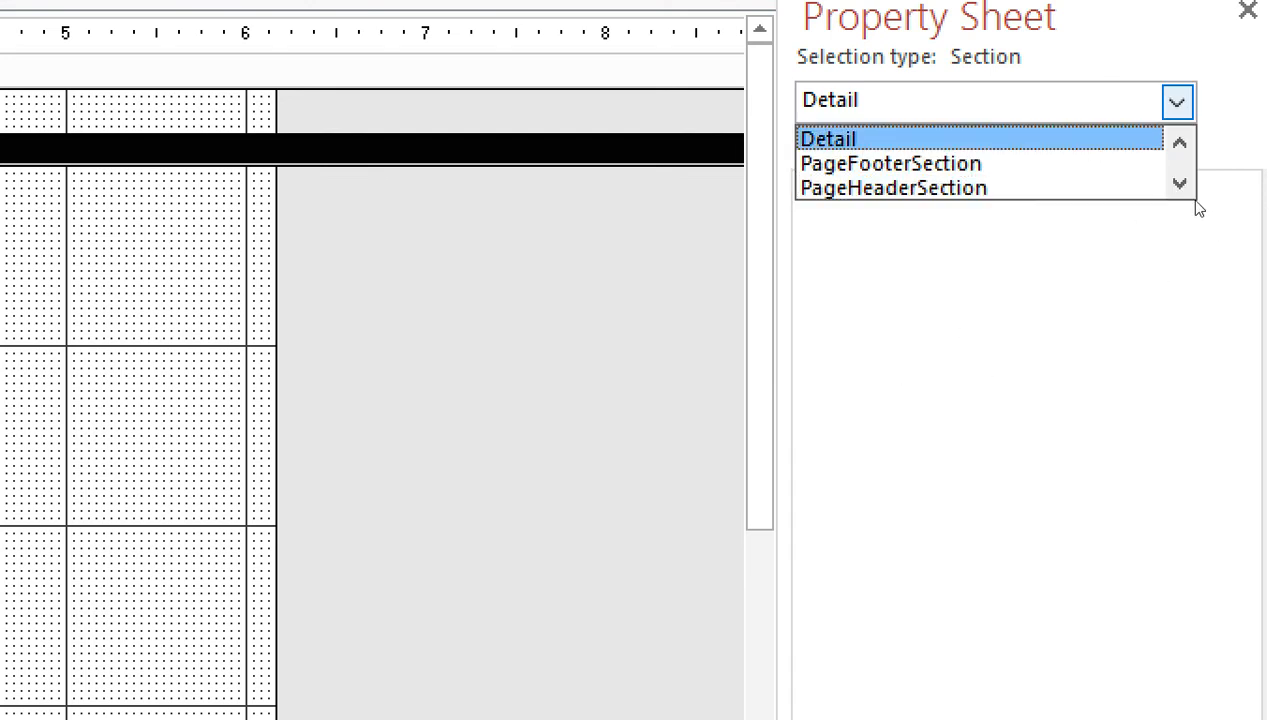
{"action": "left_click", "coordinate": [1090, 139]}
{"action": "left_click", "coordinate": [995, 153]}
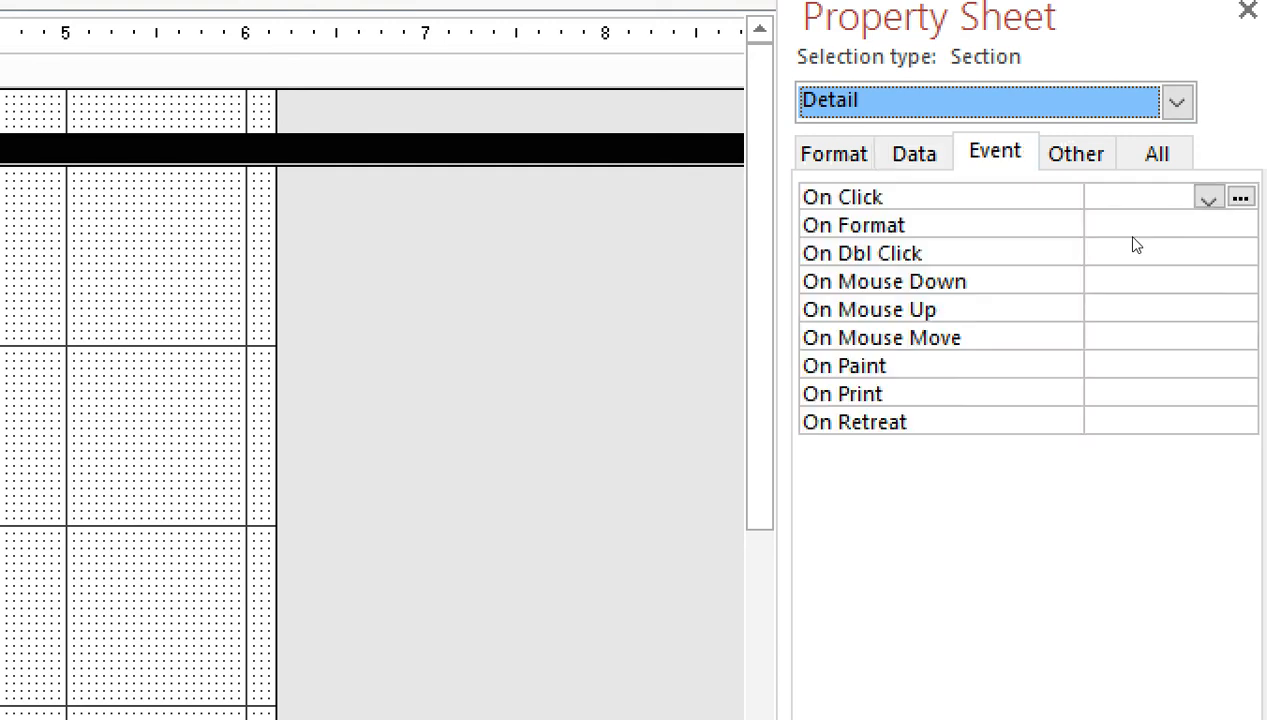
{"action": "left_click", "coordinate": [1076, 153]}
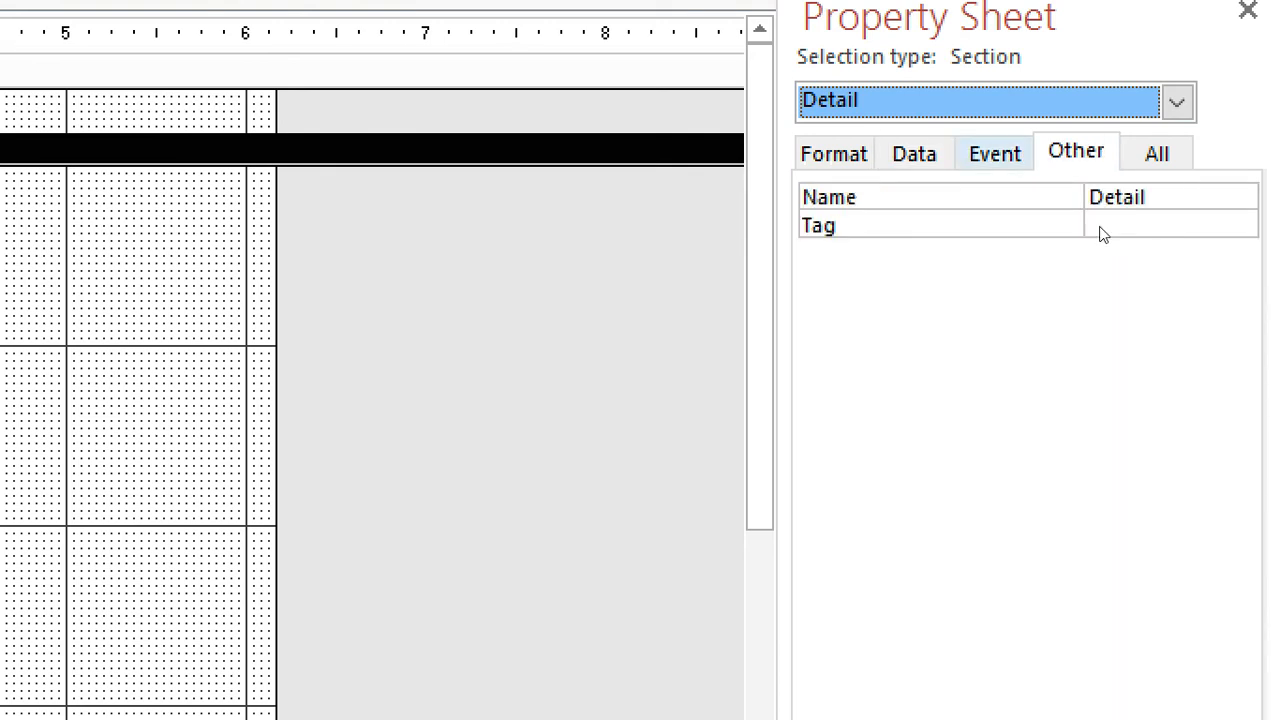
{"action": "left_click", "coordinate": [834, 153]}
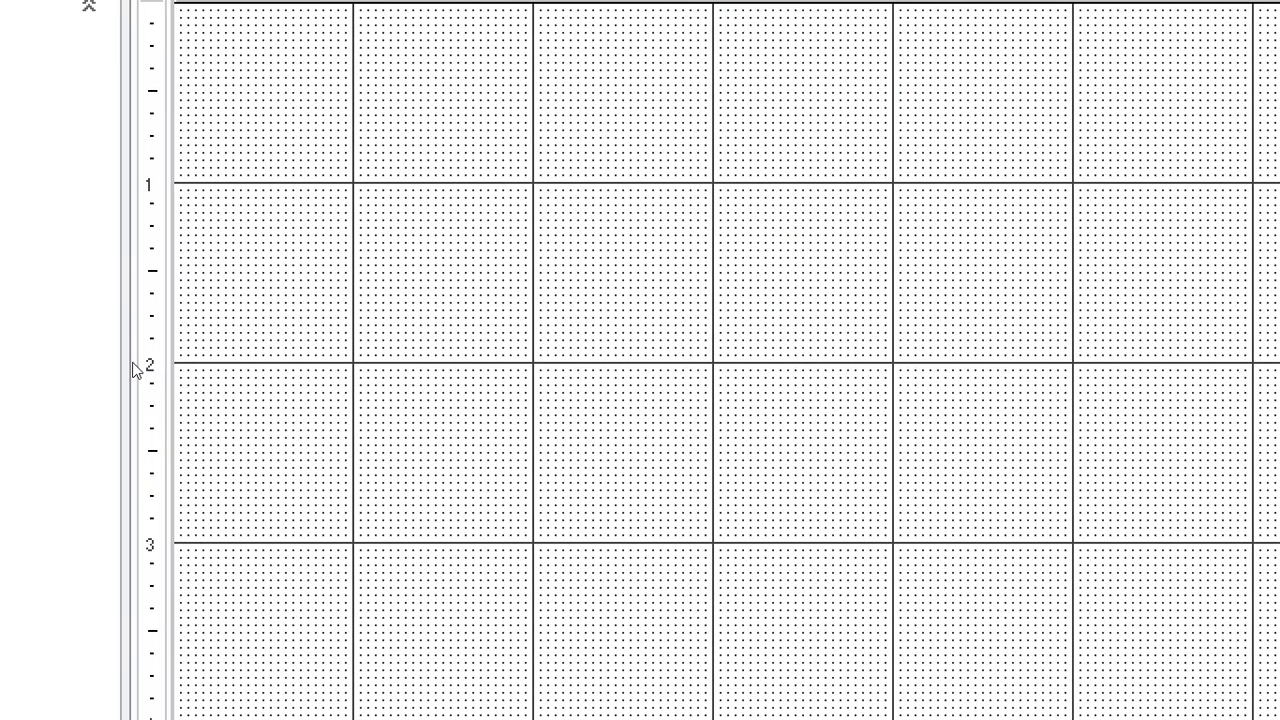
- Select the whole report and set its Record Source to Query1
{"action": "right_click", "coordinate": [295, 260]}
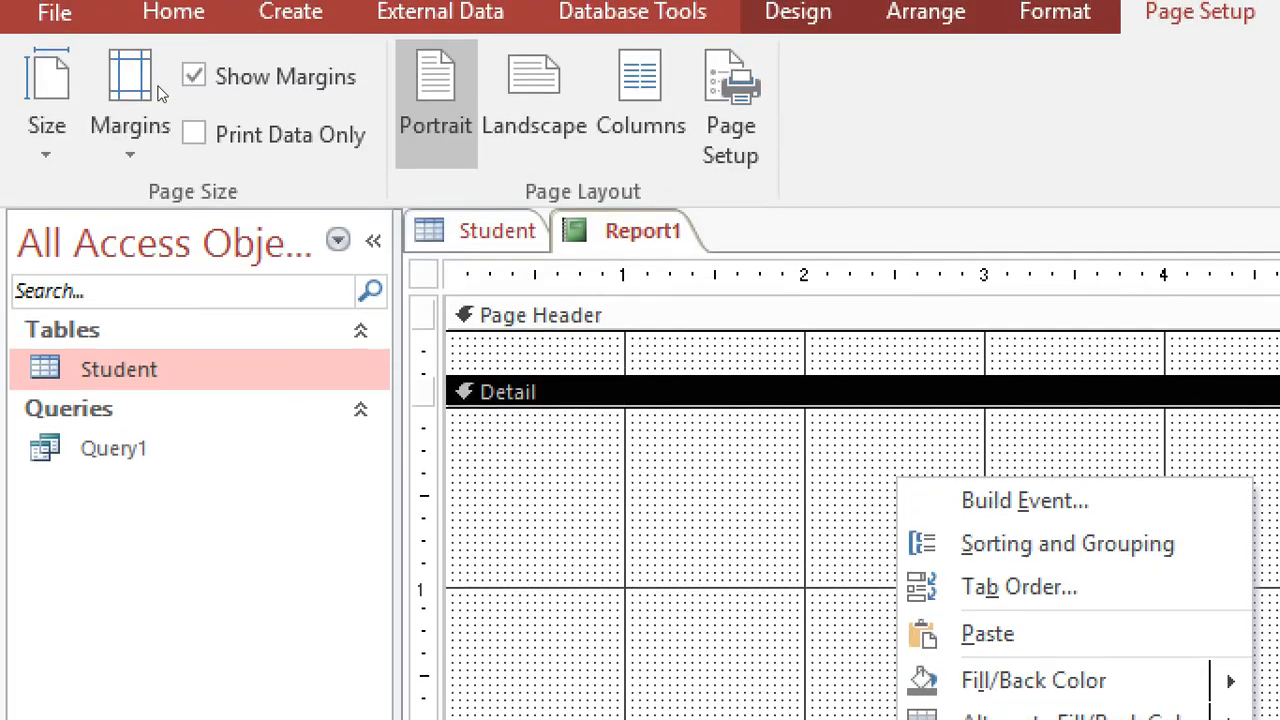
{"action": "left_click", "coordinate": [424, 274]}
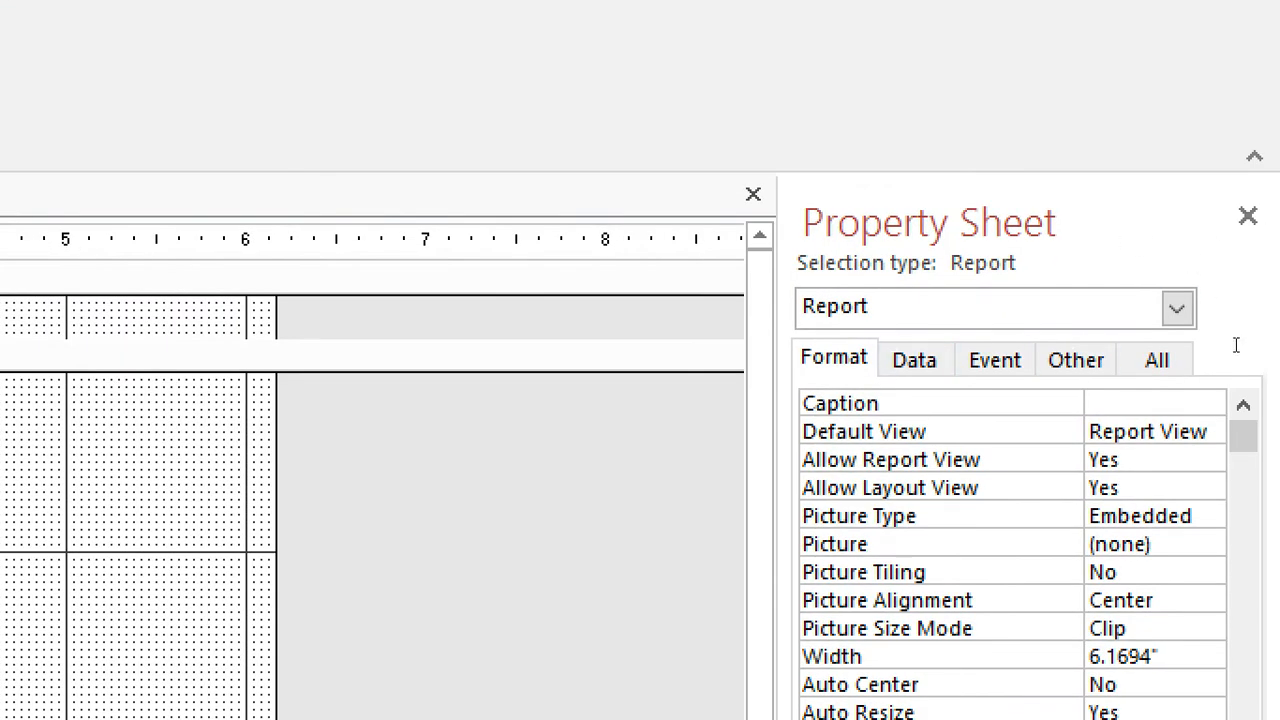
{"action": "left_click", "coordinate": [914, 360]}
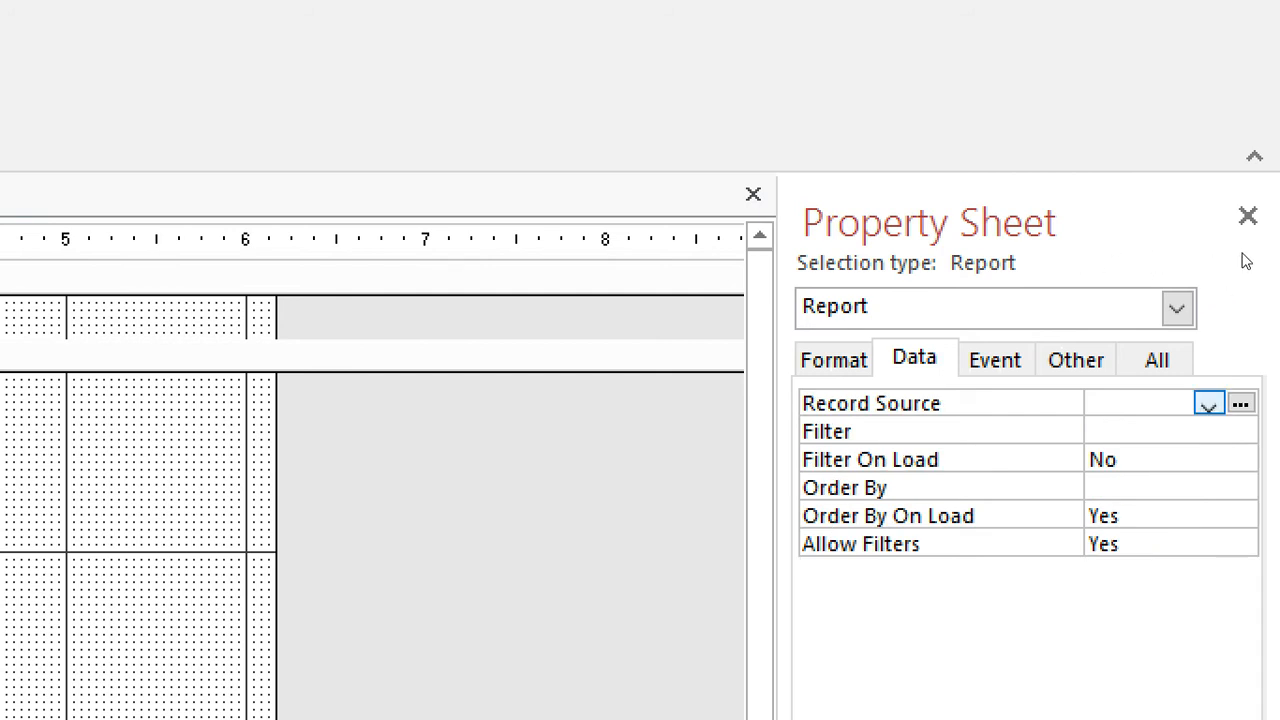
{"action": "left_click", "coordinate": [1208, 403]}
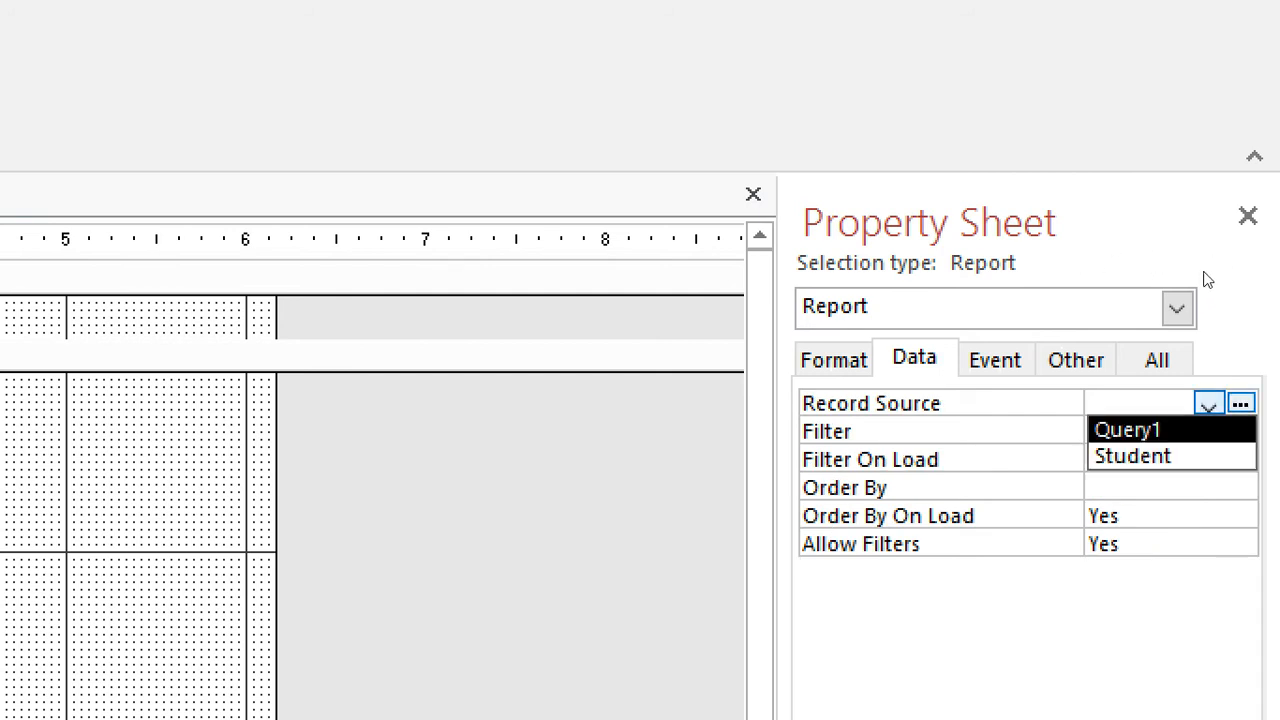
{"action": "key", "text": "Return"}
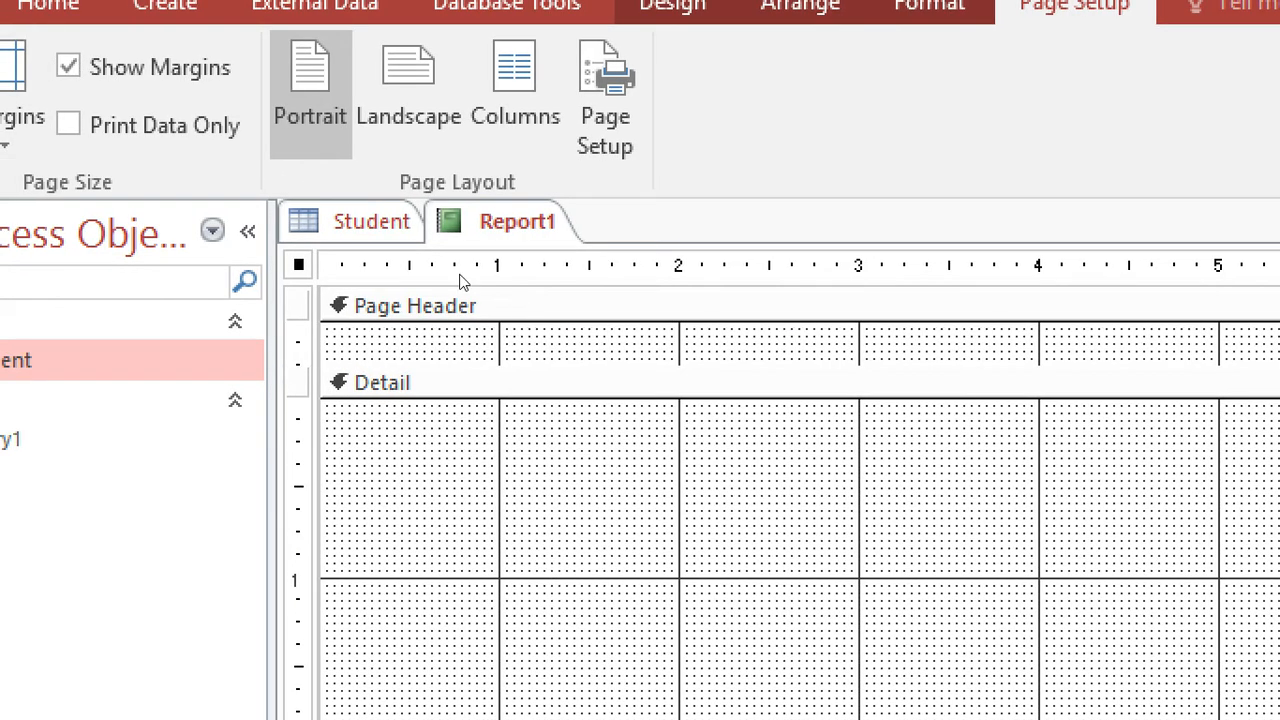
- Add the ID, SName, Fname, Caste, Suject and Piture fields to the Detail section and widen the Piture box
{"action": "right_click", "coordinate": [786, 463]}
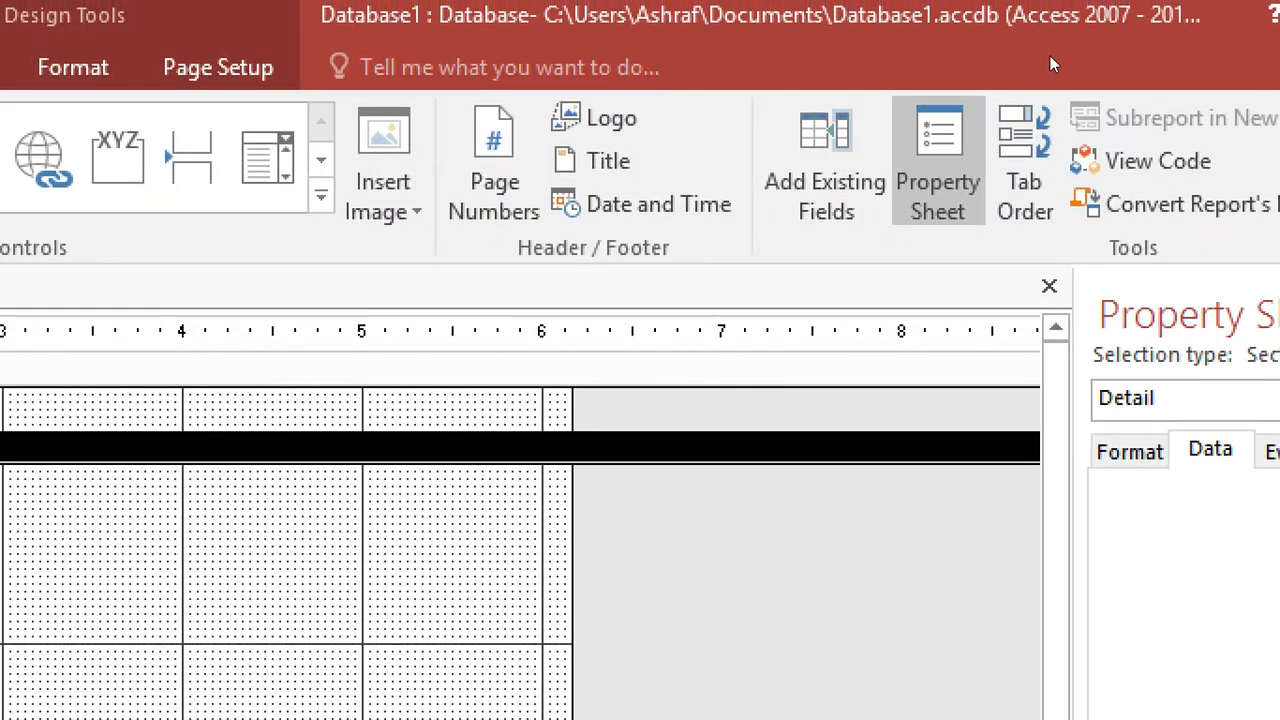
{"action": "left_click", "coordinate": [862, 135]}
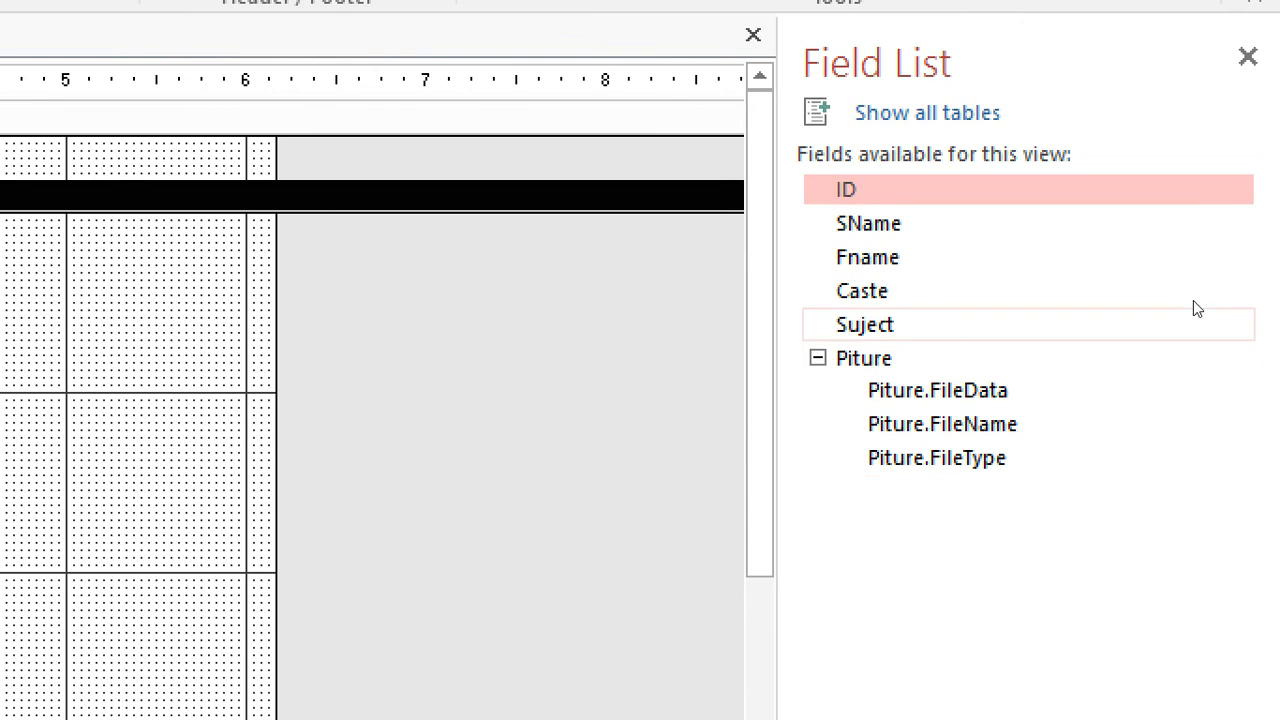
{"action": "left_click", "coordinate": [1086, 236]}
{"action": "left_click", "coordinate": [1082, 264]}
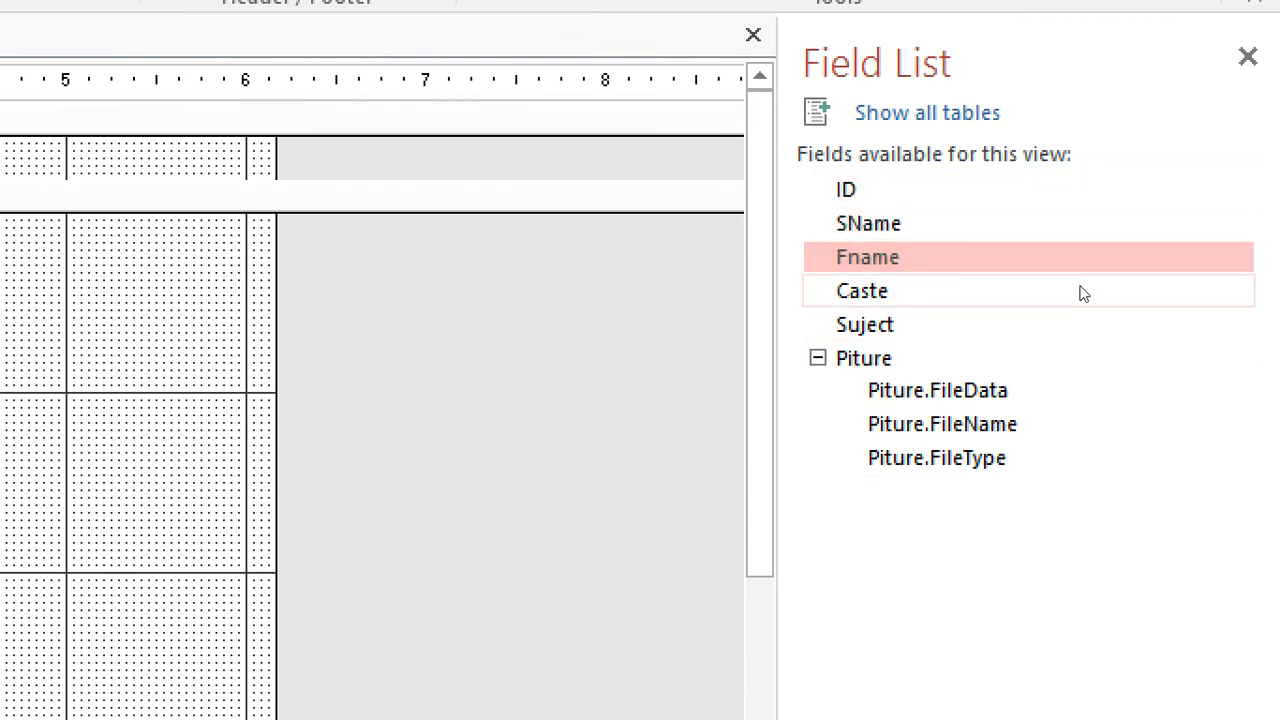
{"action": "left_click", "coordinate": [1081, 293]}
{"action": "left_click", "coordinate": [1076, 313]}
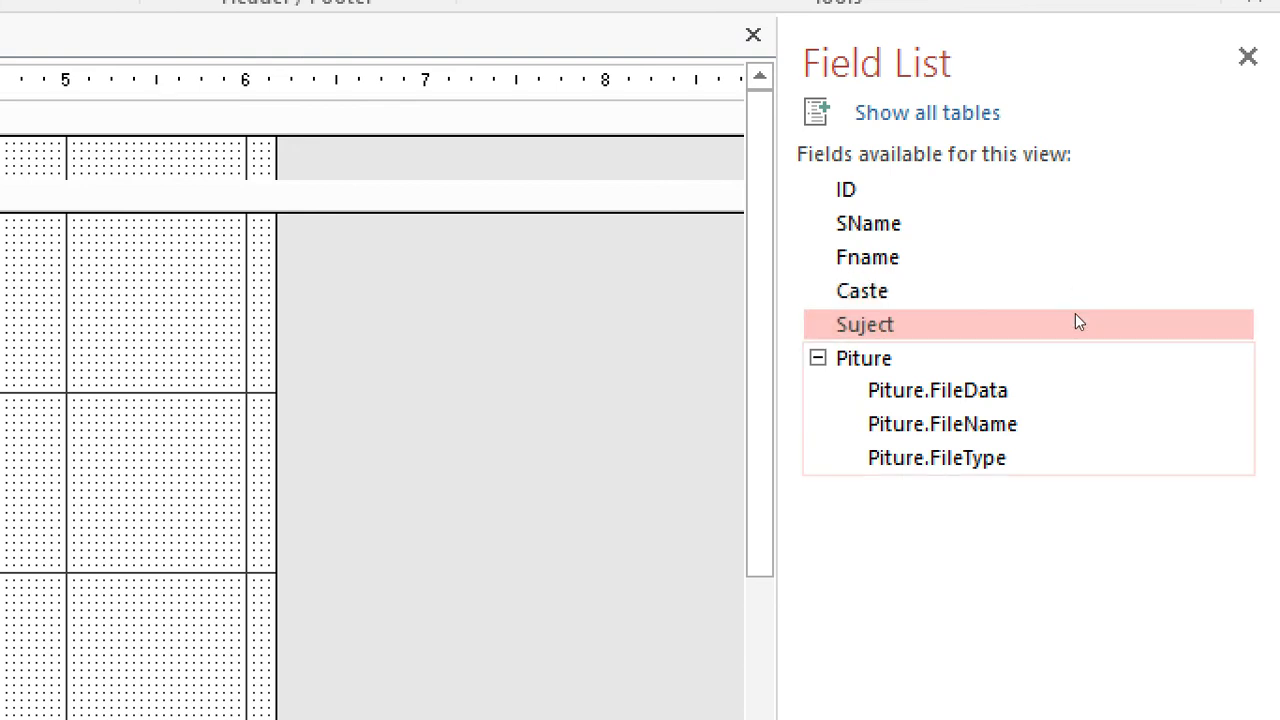
{"action": "key", "text": "Down"}
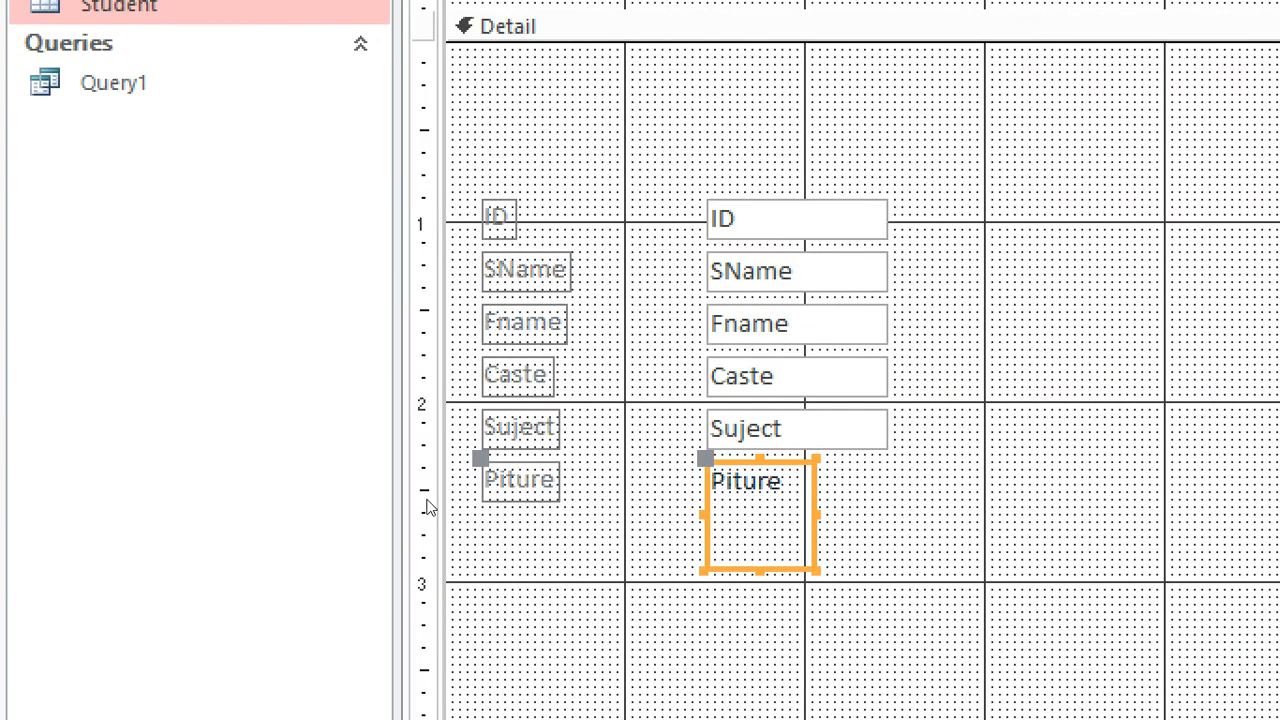
{"action": "left_click", "coordinate": [416, 480]}
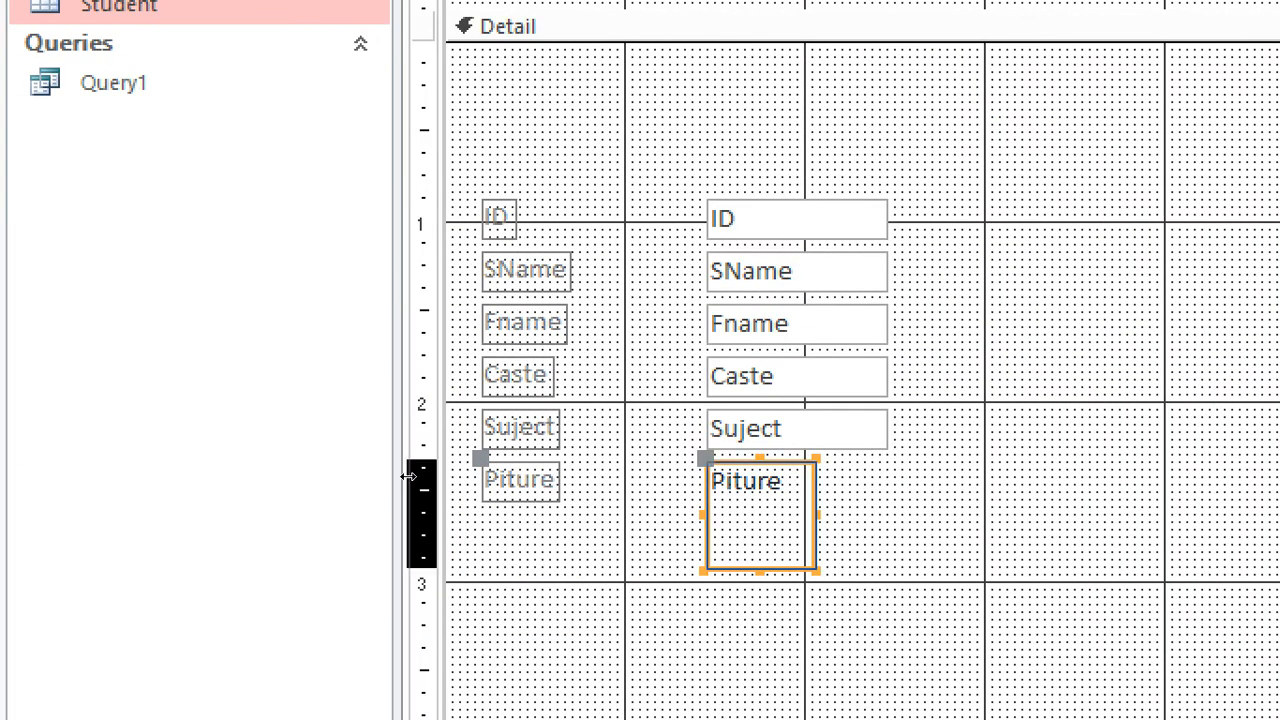
{"action": "left_click", "coordinate": [443, 477]}
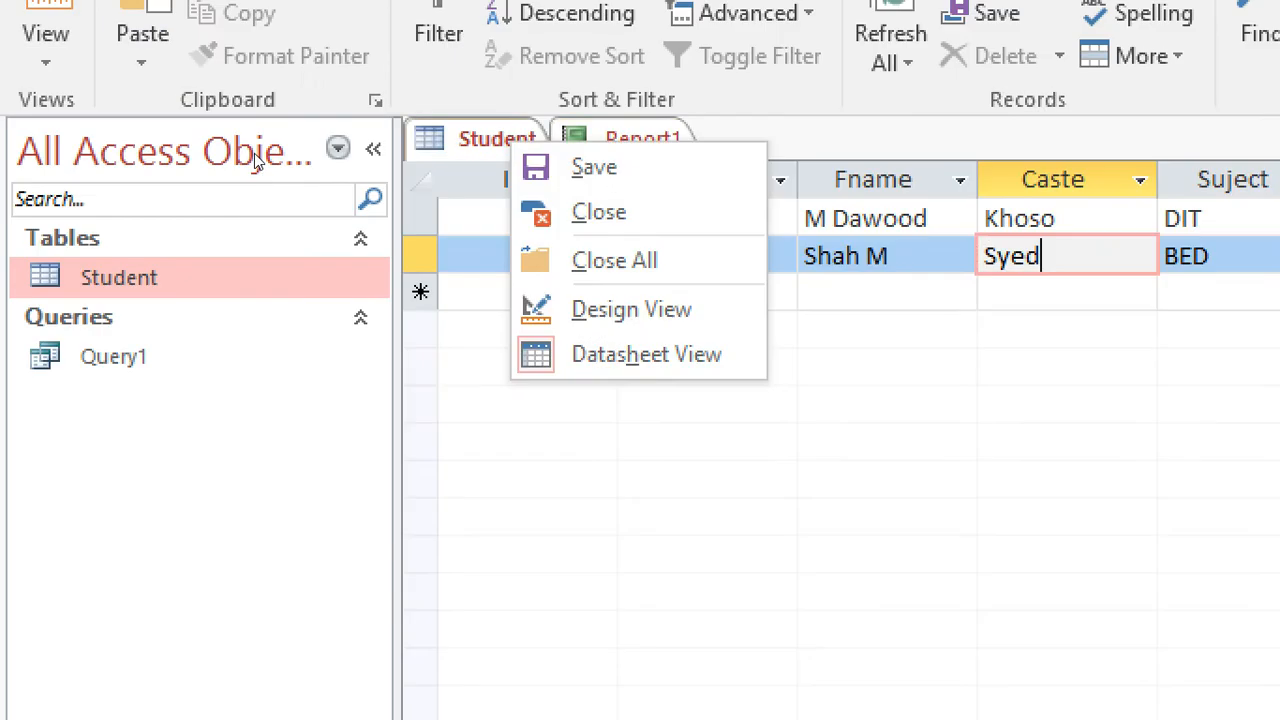
- Close all open objects and save the report under the name Report1
{"action": "key", "text": "Down"}
{"action": "key", "text": "Down"}
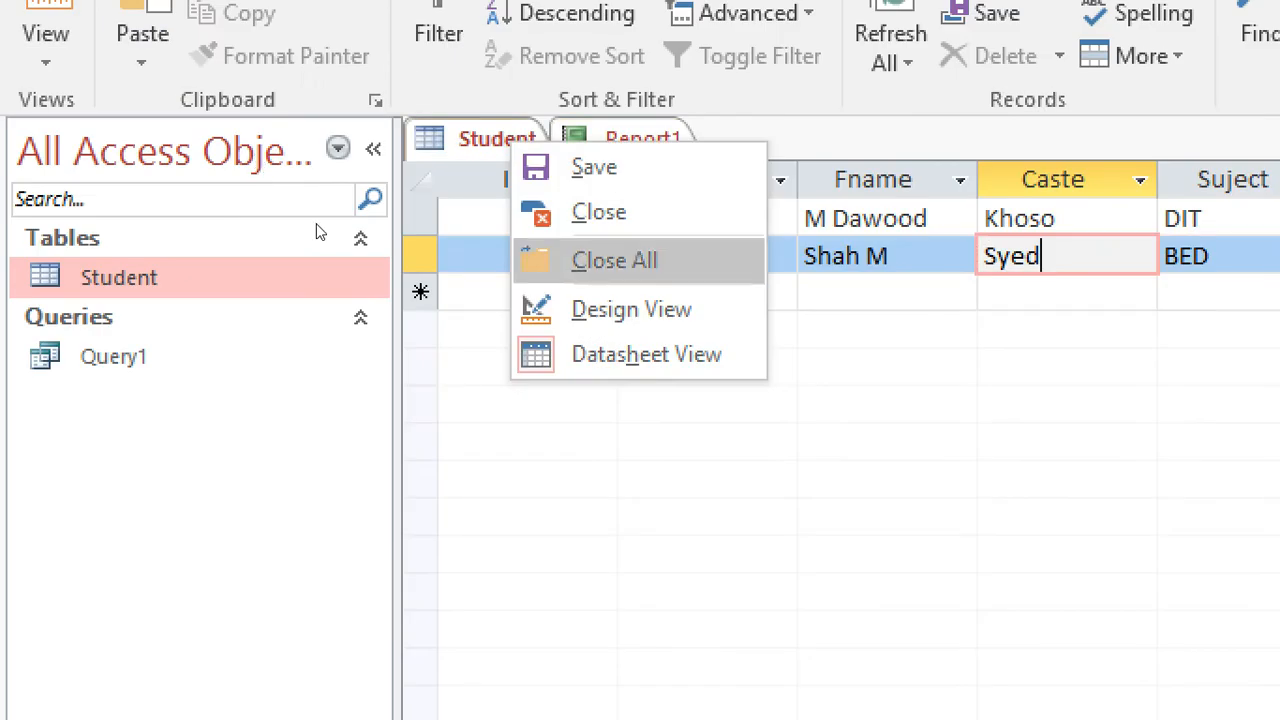
{"action": "key", "text": "Return"}
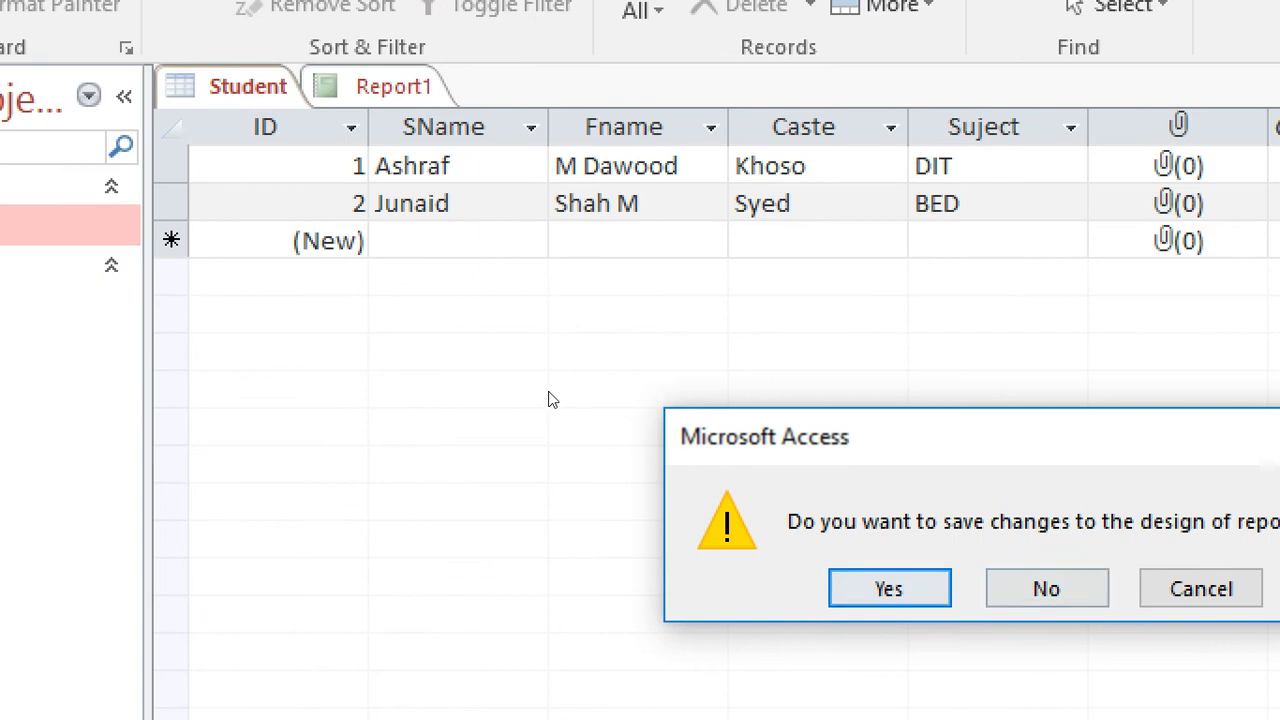
{"action": "key", "text": "Return"}
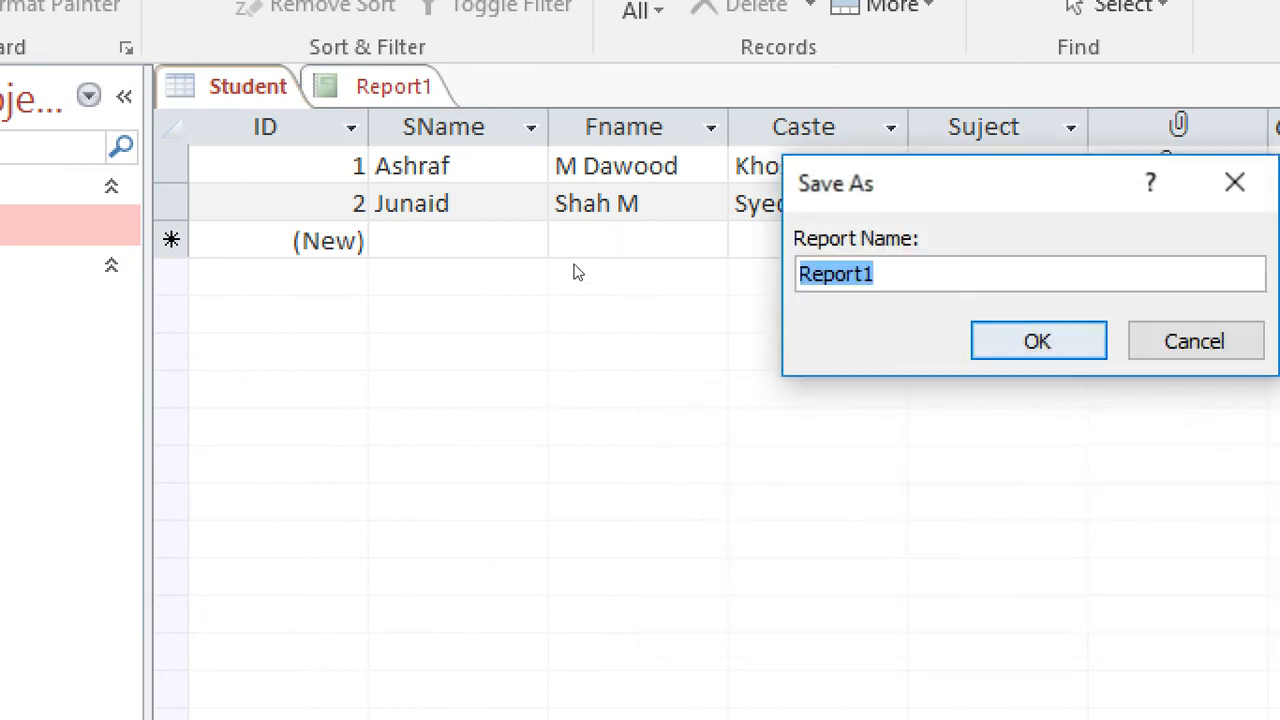
{"action": "key", "text": "Return"}
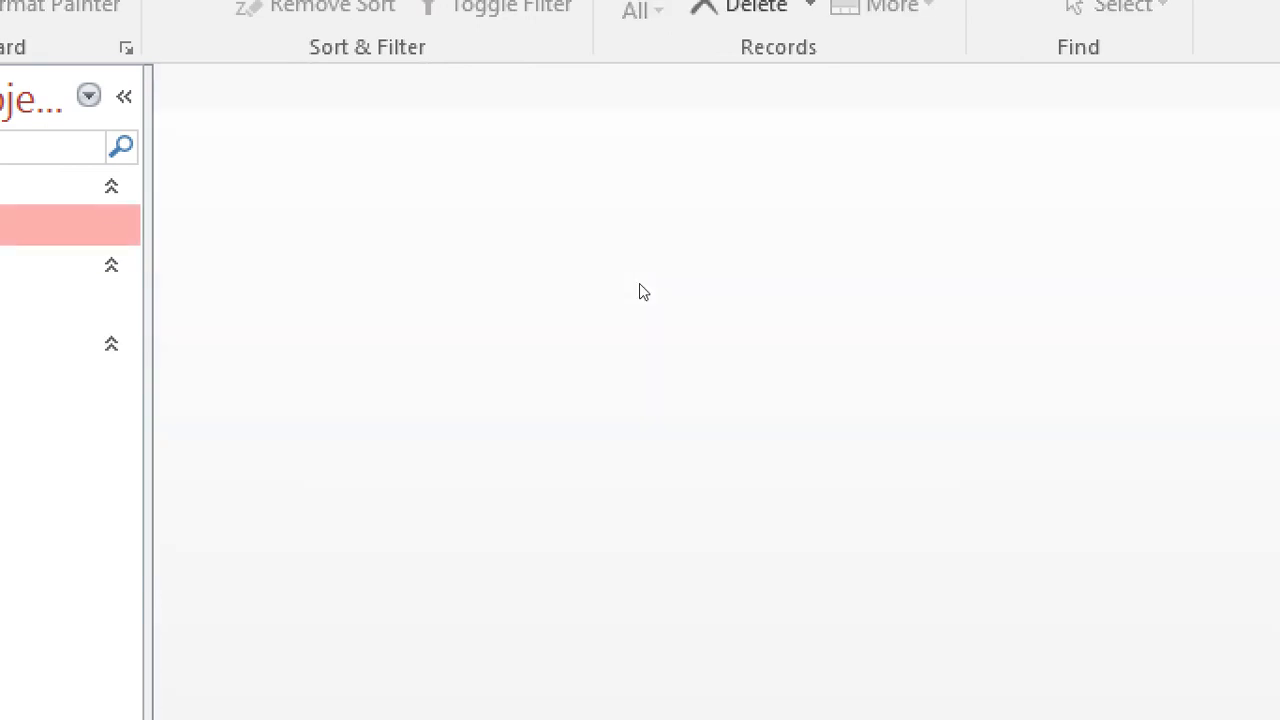
- Open Report1 and enter the second student's name as the parameter value
{"action": "double_click", "coordinate": [80, 300]}
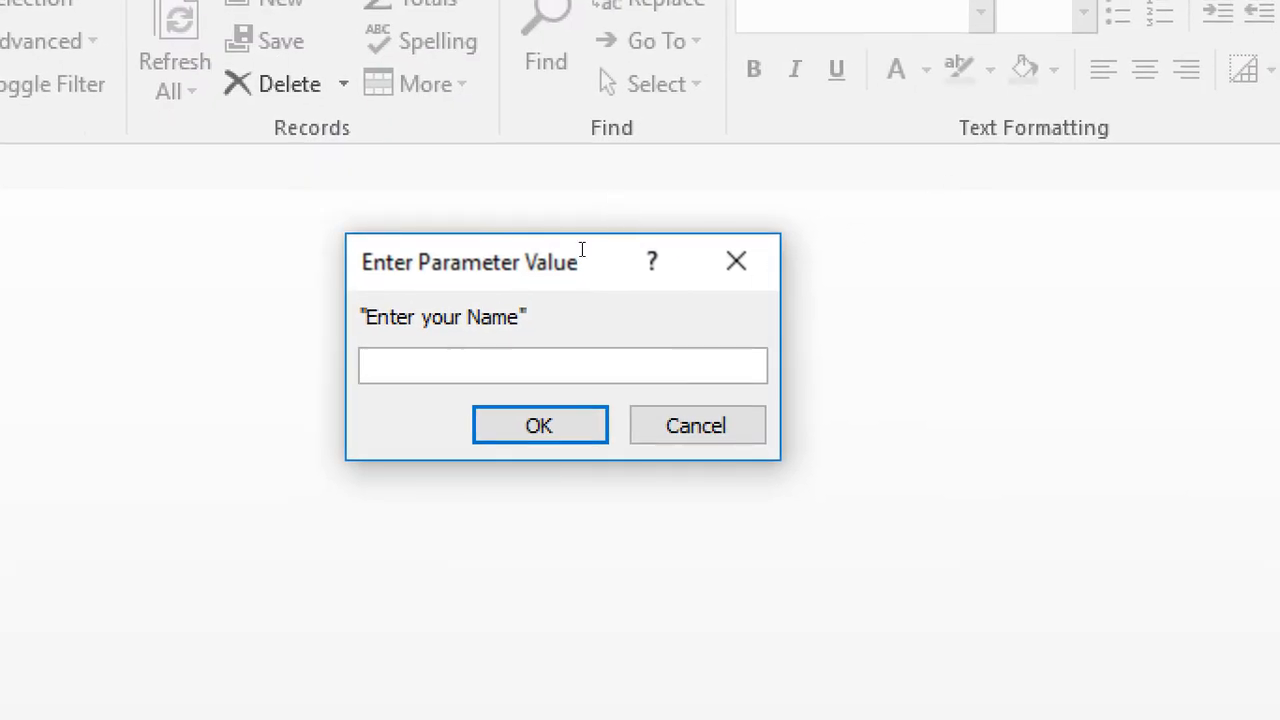
{"action": "type", "text": "junaid"}
{"action": "key", "text": "Return"}
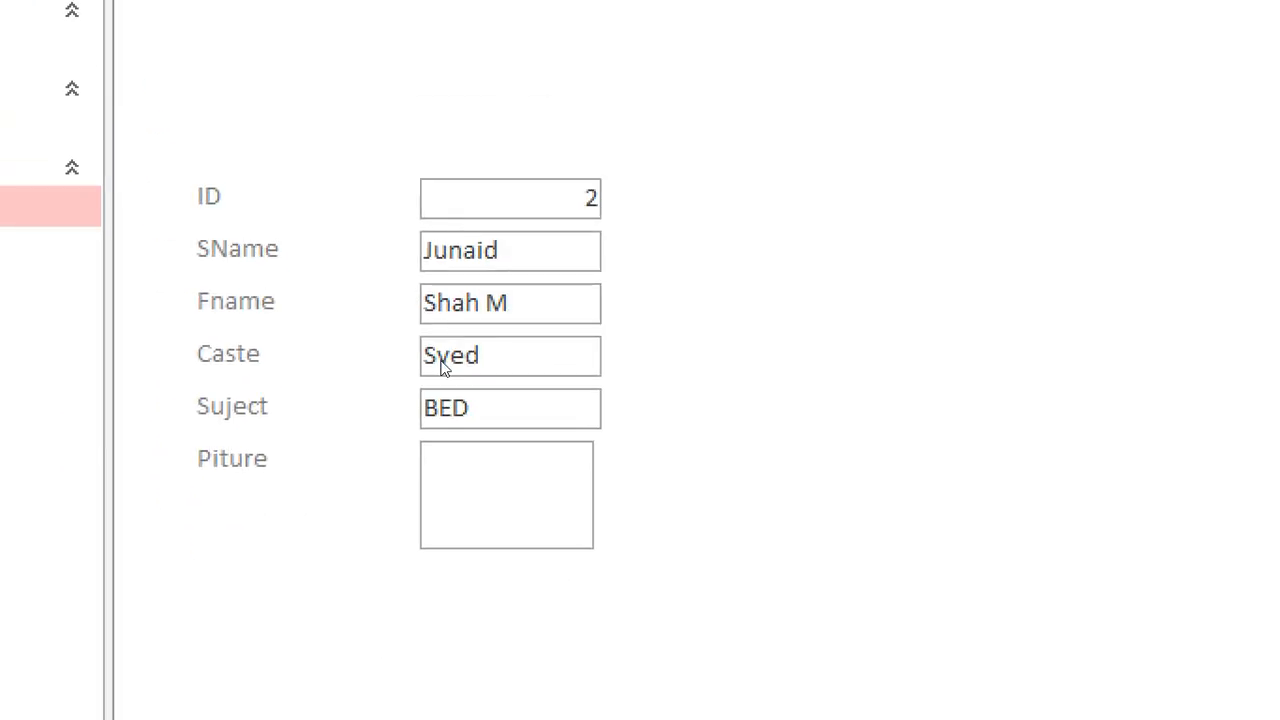
- Return Report1 to Design View and widen all labels and field boxes in the Detail section by about 0.4 inch
{"action": "right_click", "coordinate": [536, 347]}
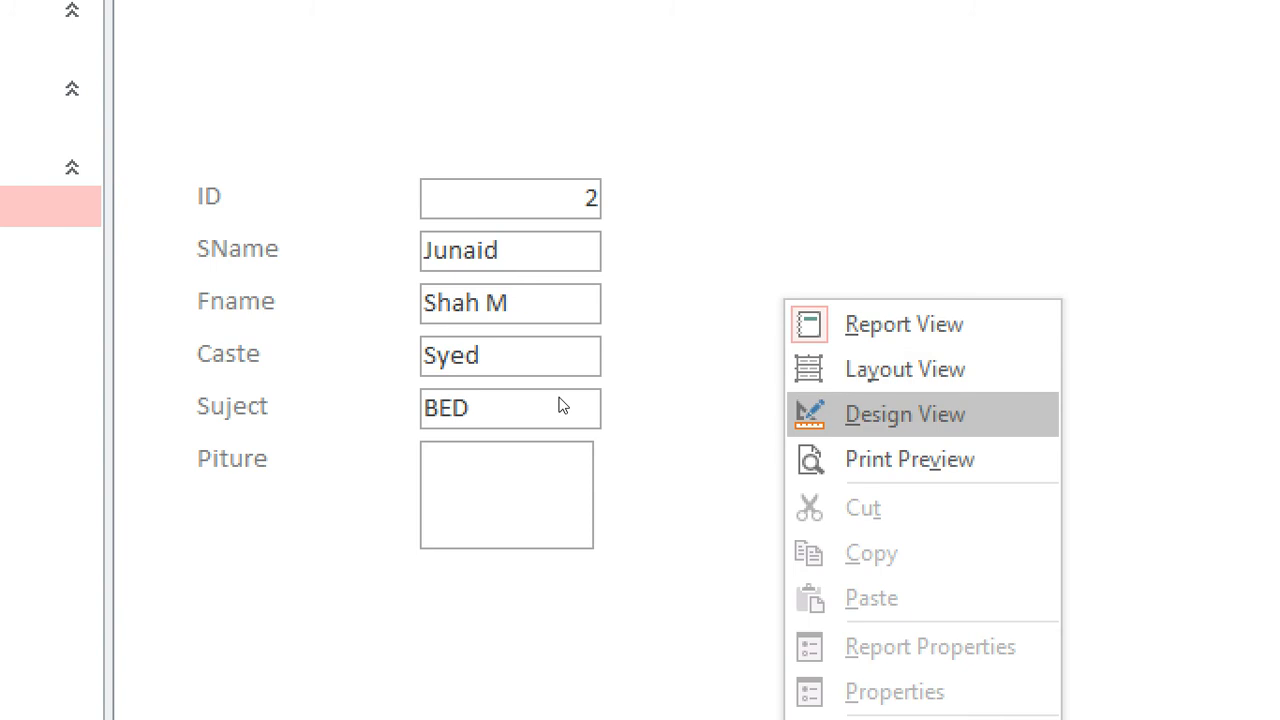
{"action": "key", "text": "Return"}
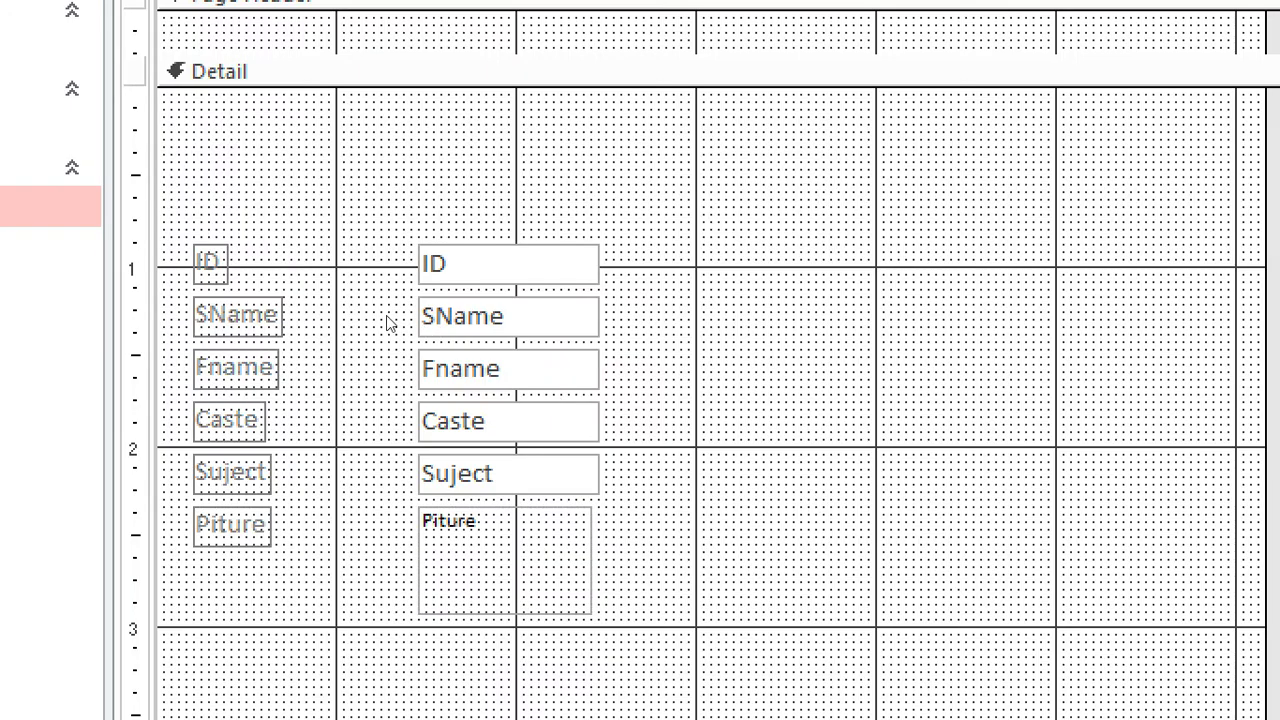
{"action": "left_click_drag", "start_coordinate": [189, 214], "coordinate": [740, 594]}
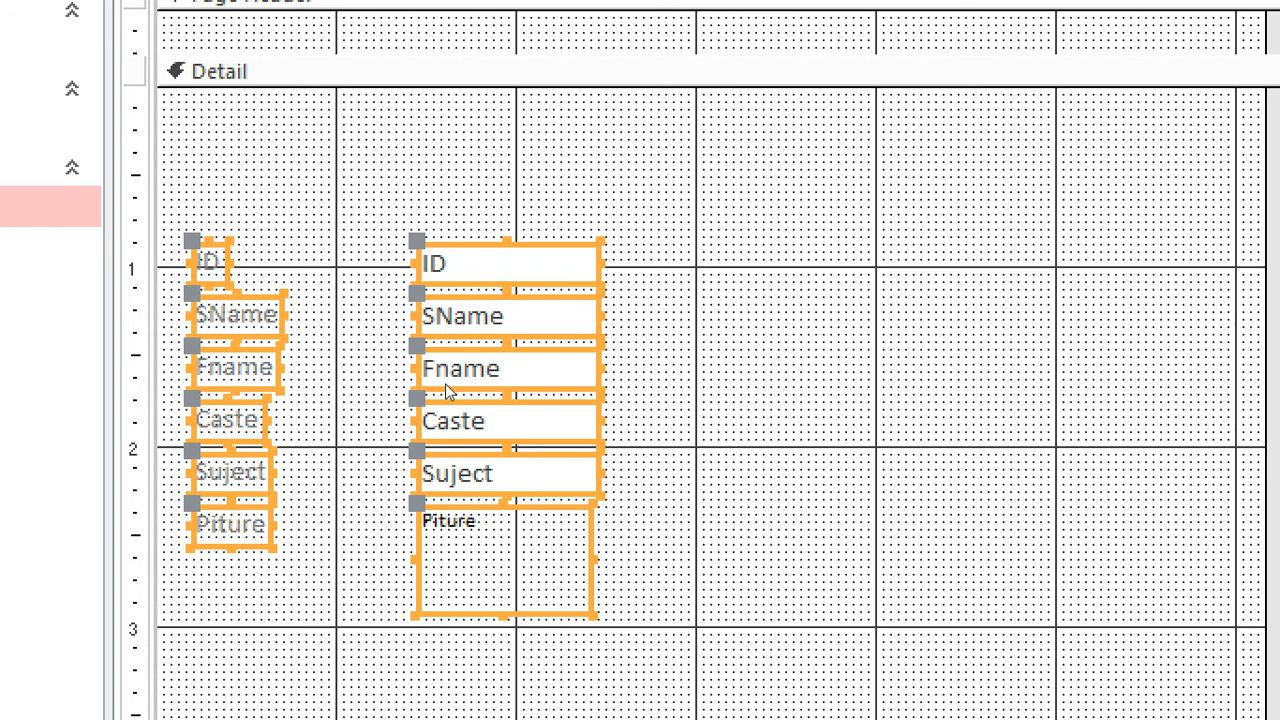
{"action": "left_click_drag", "start_coordinate": [443, 380], "coordinate": [484, 380]}
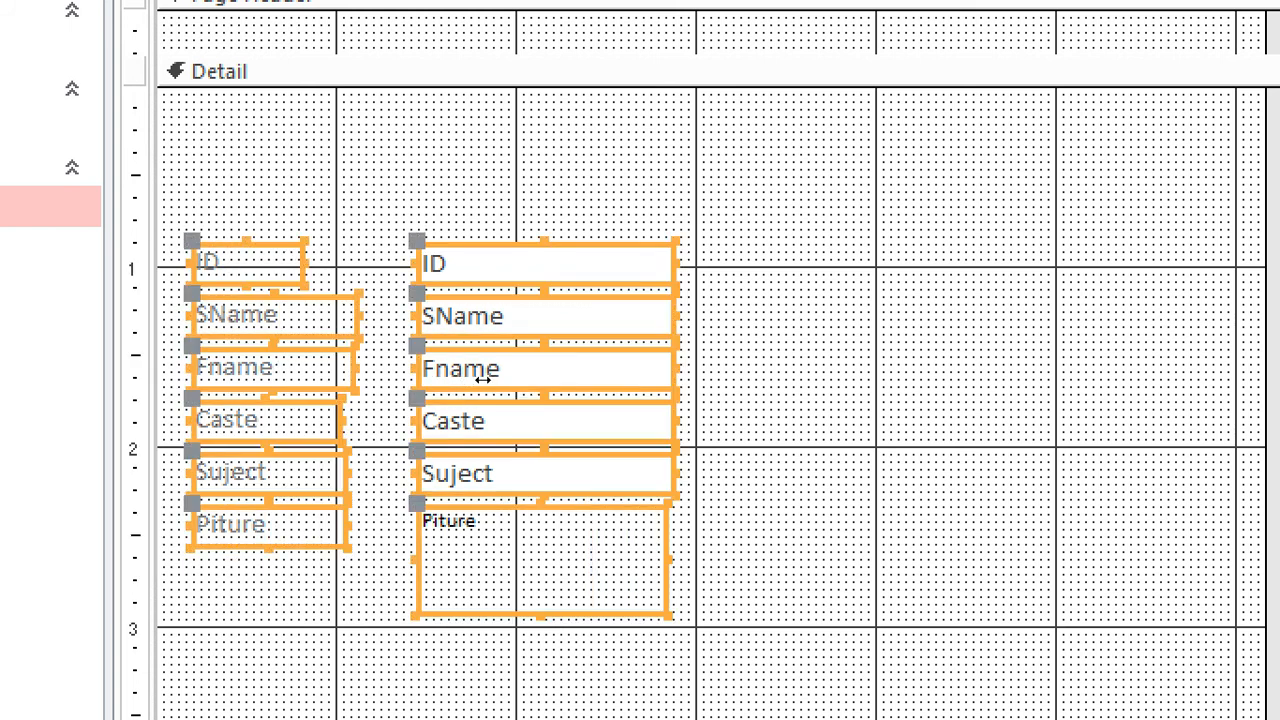
{"action": "left_click", "coordinate": [571, 369]}
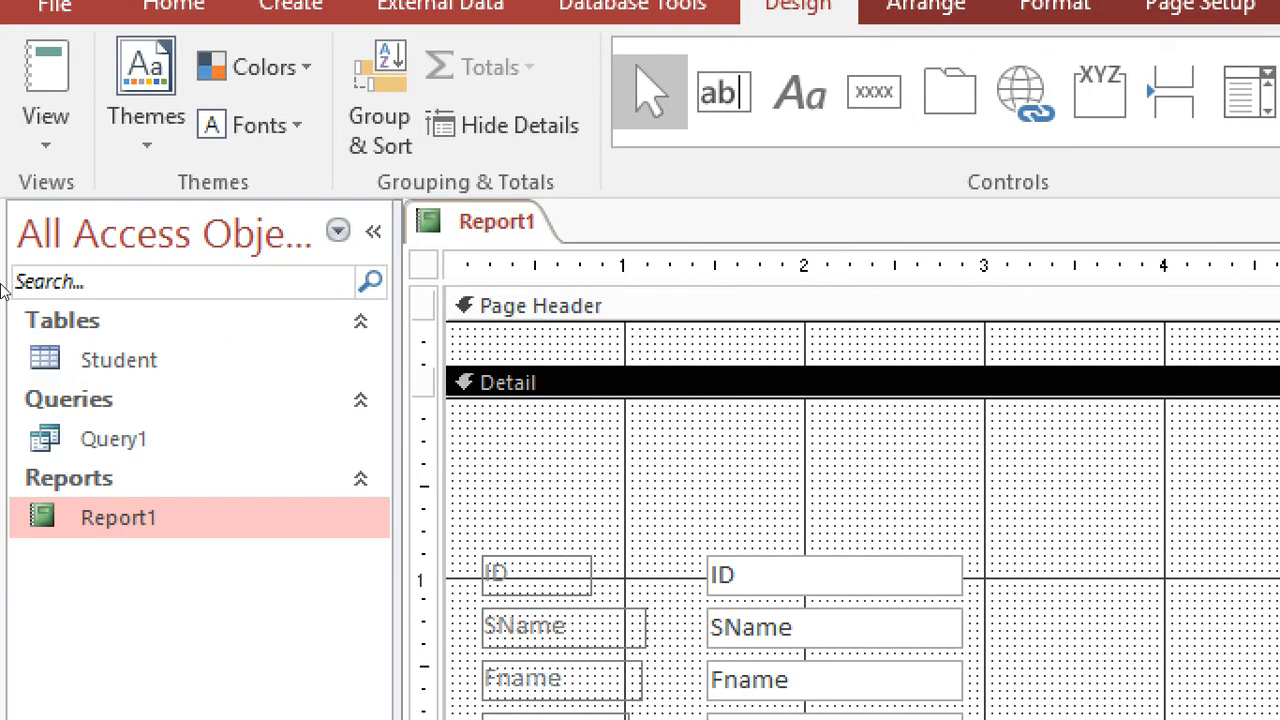
- Run Report1 from its design and enter the first student's name as the parameter value
{"action": "double_click", "coordinate": [140, 518]}
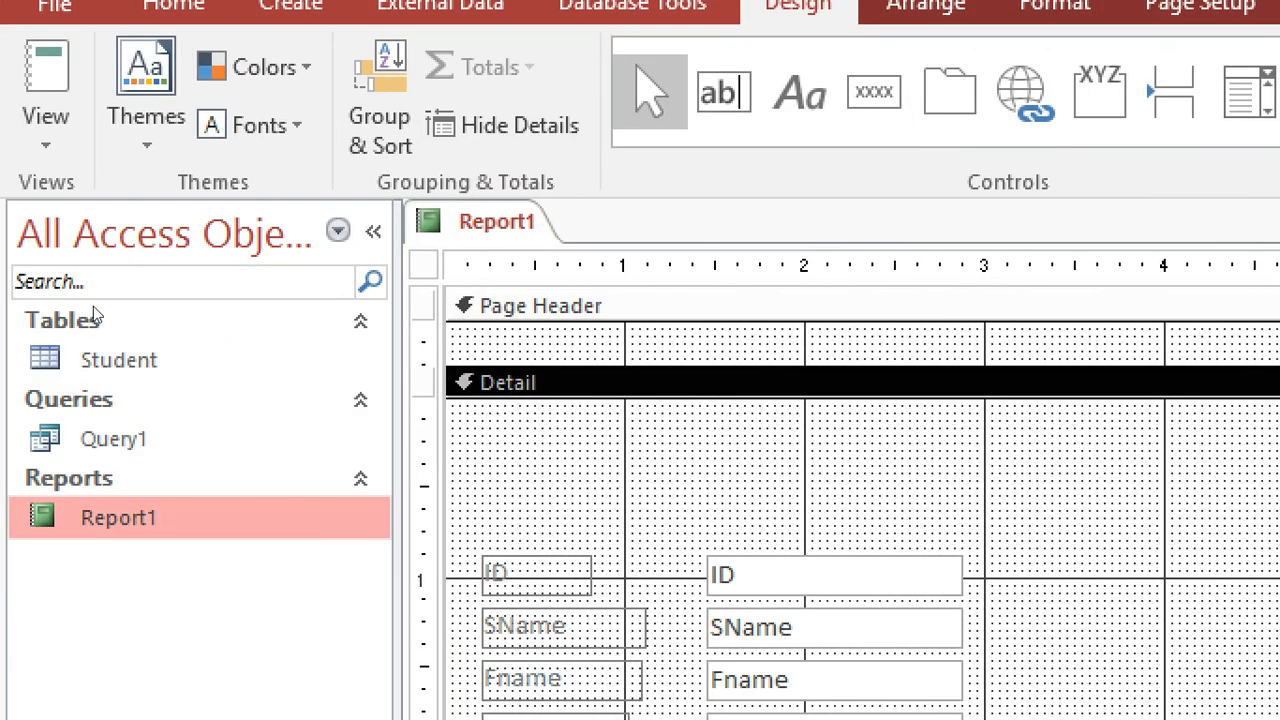
{"action": "type", "text": "ashraf"}
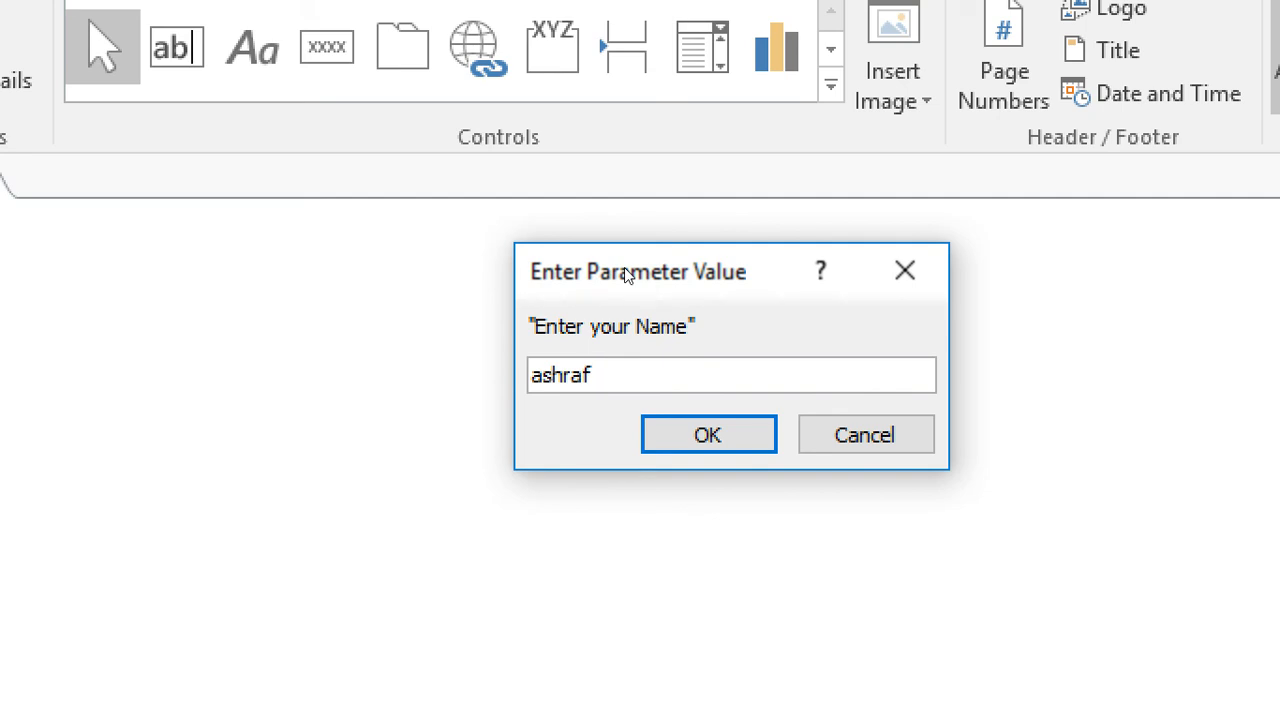
{"action": "key", "text": "Return"}
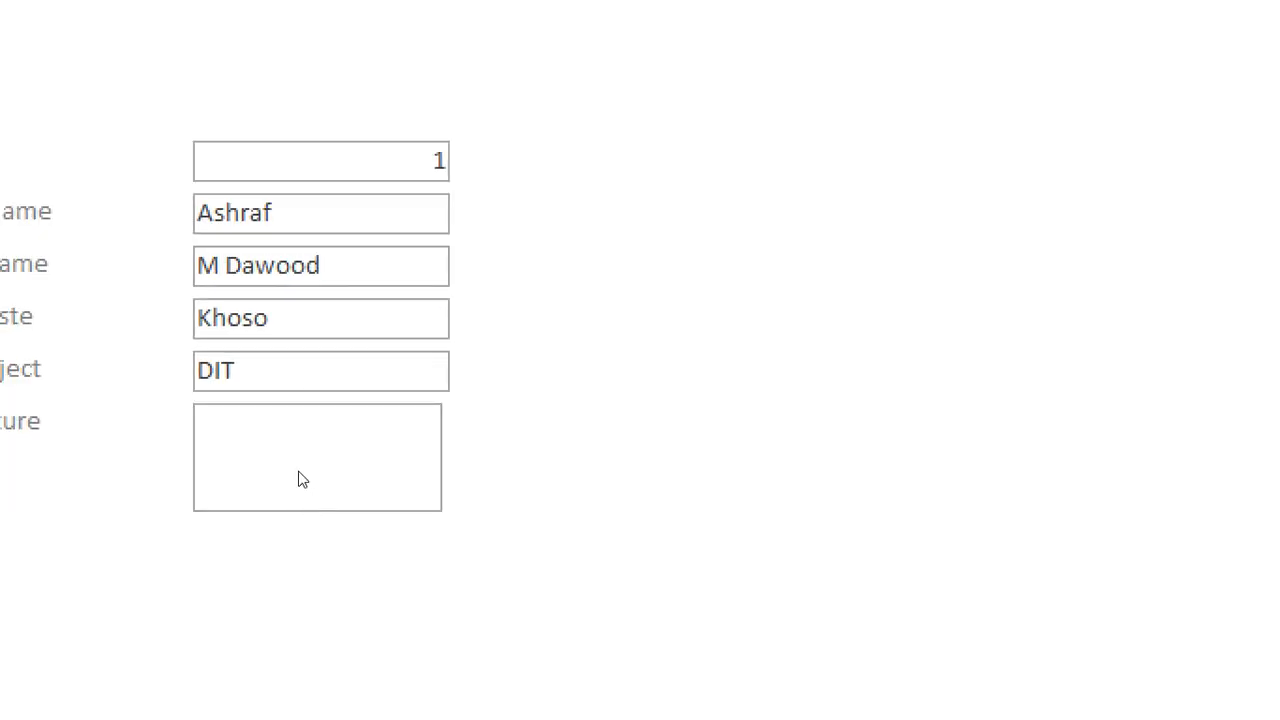
- In Report1's Design View, move all Detail labels and fields together to about 0.8 inch from the left edge and 0.4 inch below the section's top
{"action": "right_click", "coordinate": [660, 320]}
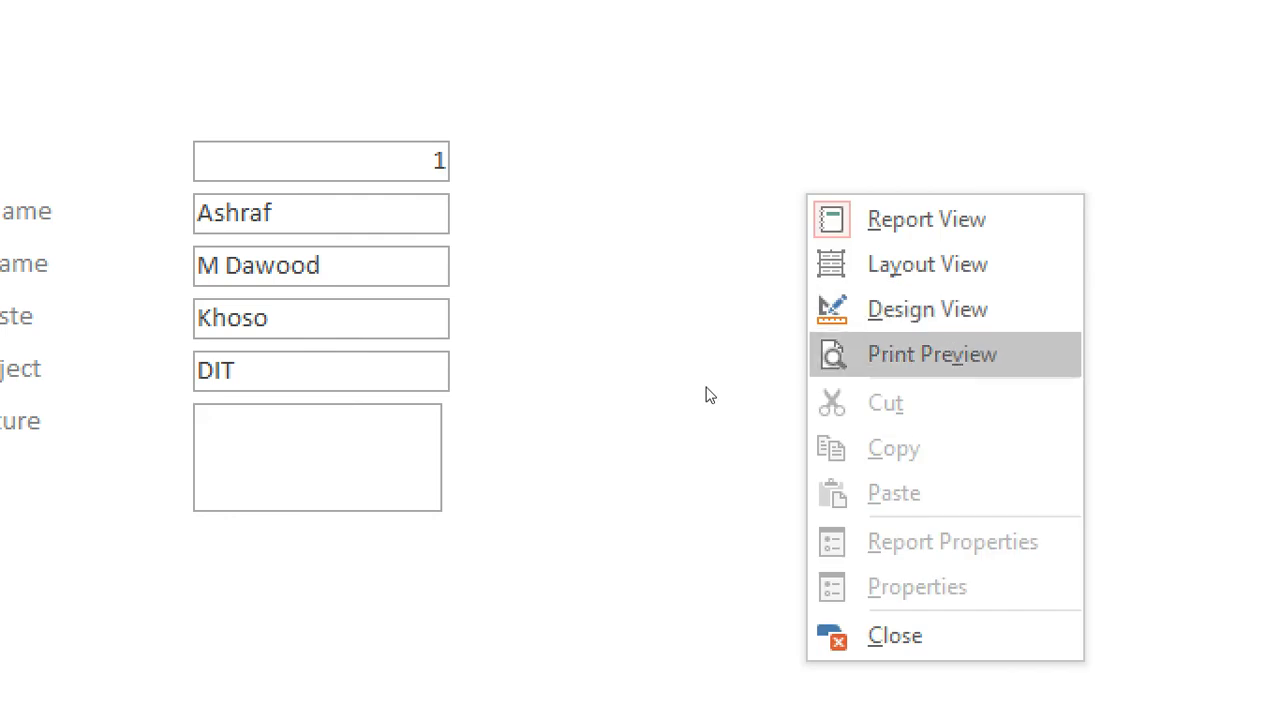
{"action": "key", "text": "Return"}
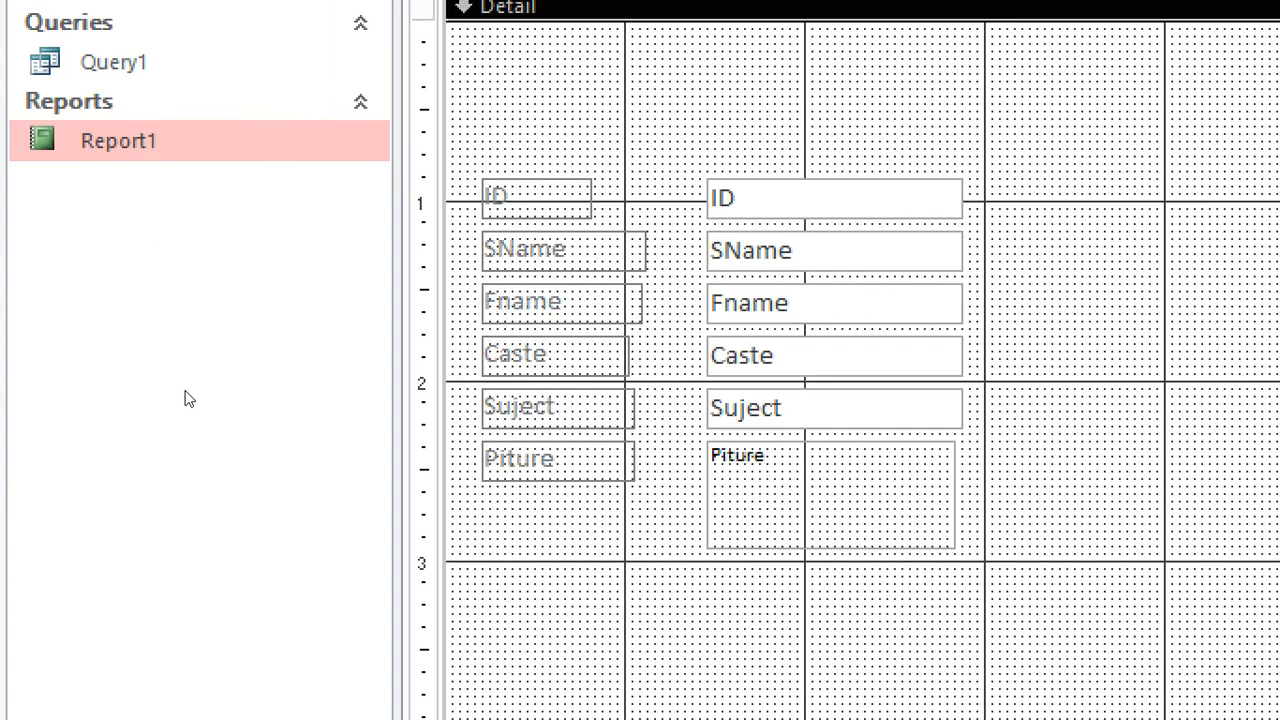
{"action": "left_click_drag", "start_coordinate": [520, 142], "coordinate": [998, 549]}
{"action": "left_click_drag", "start_coordinate": [420, 473], "coordinate": [458, 437]}
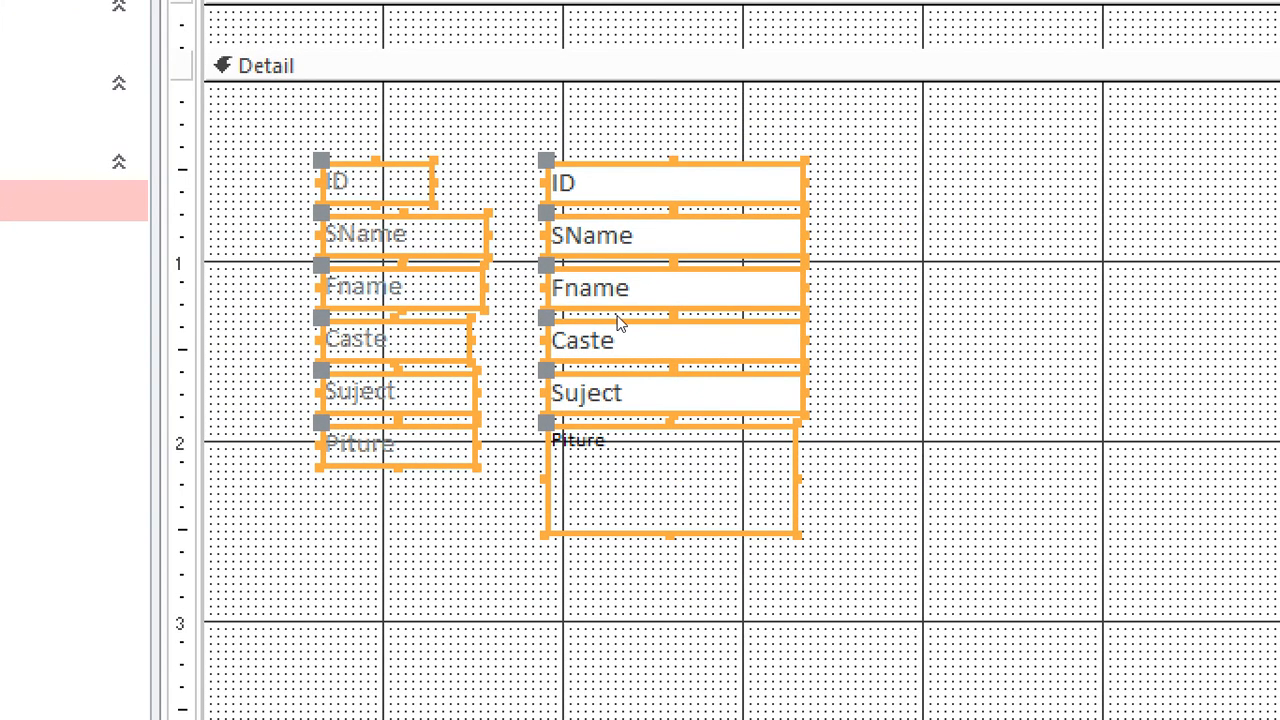
{"action": "right_click", "coordinate": [1233, 172]}
{"action": "left_click", "coordinate": [533, 307]}
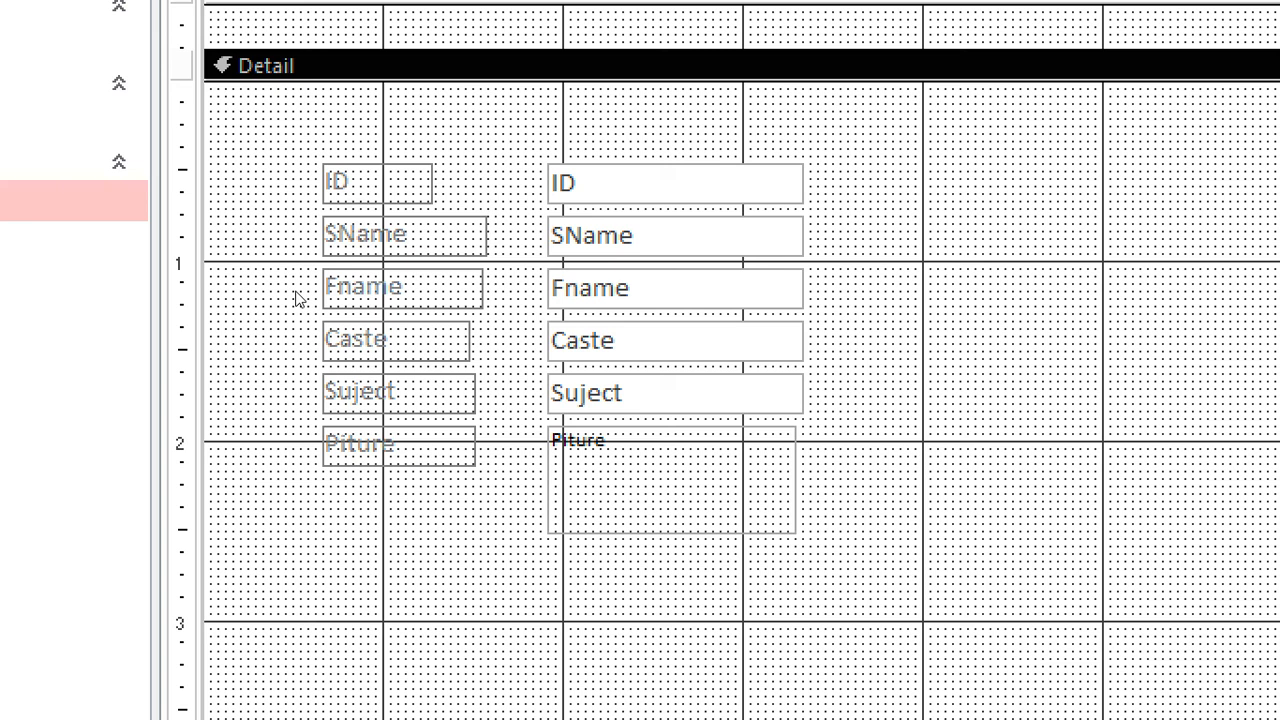
{"action": "left_click_drag", "start_coordinate": [284, 273], "coordinate": [500, 428]}
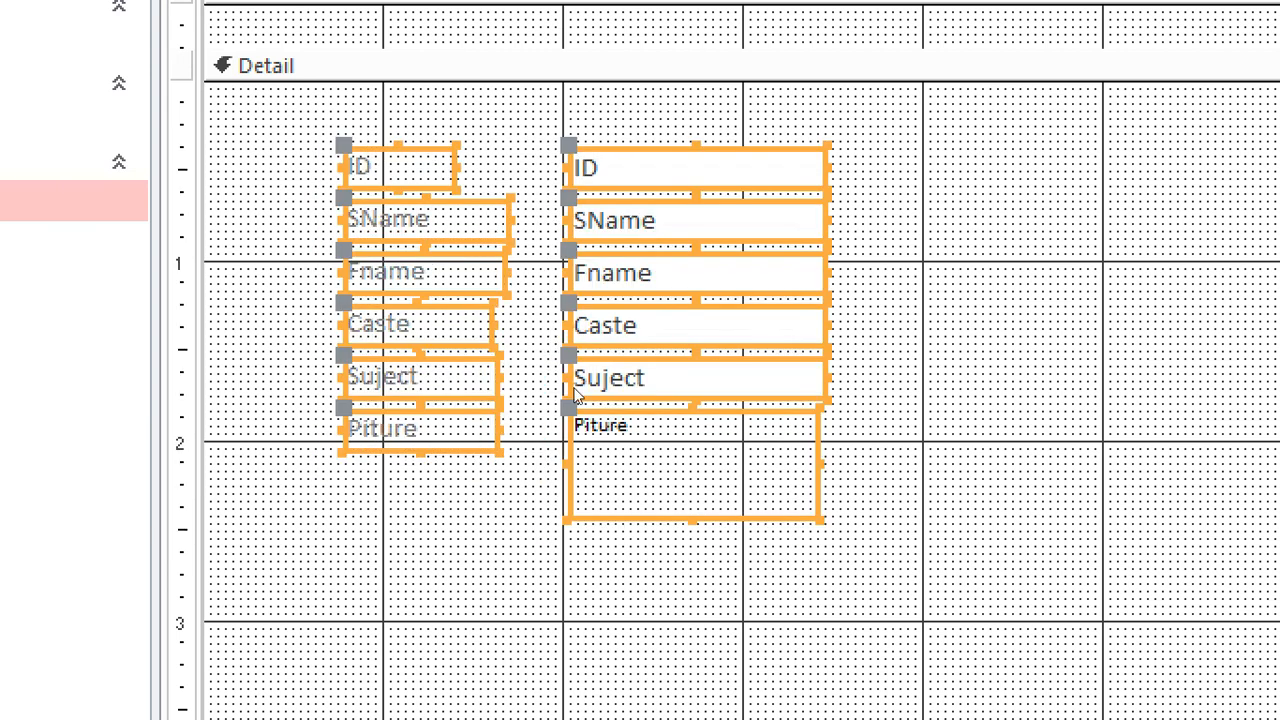
{"action": "left_click", "coordinate": [637, 342]}
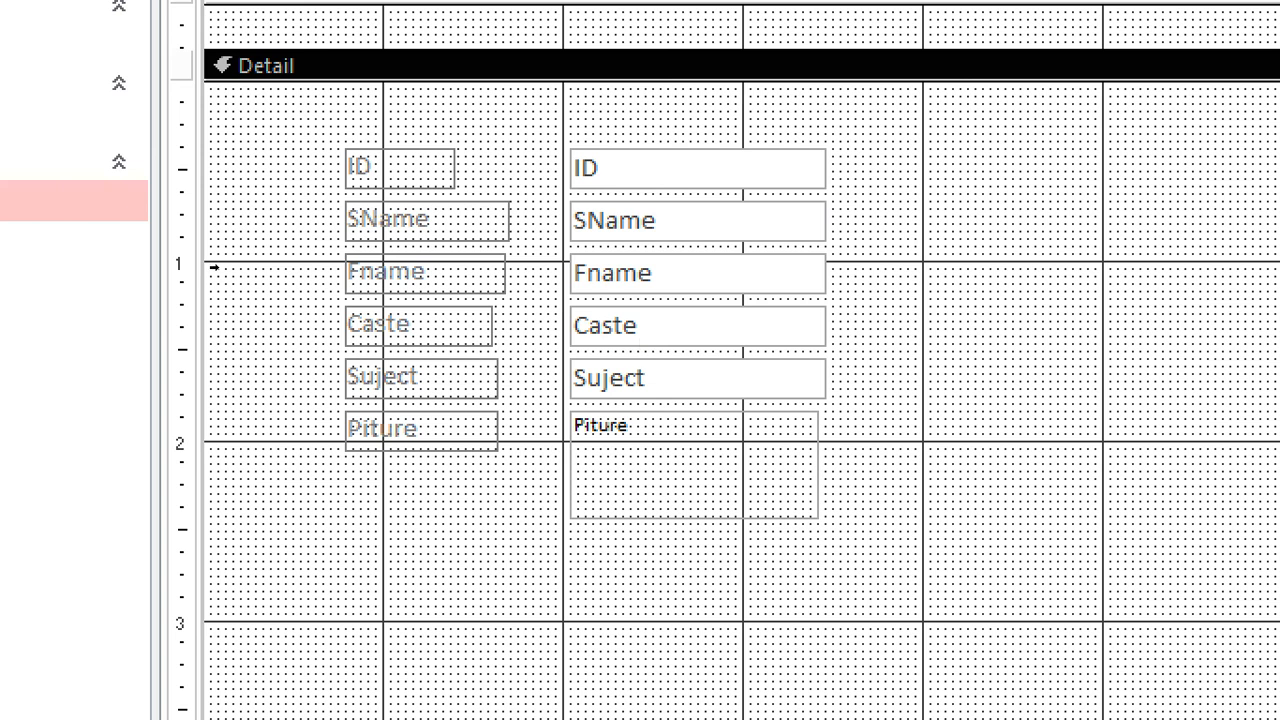